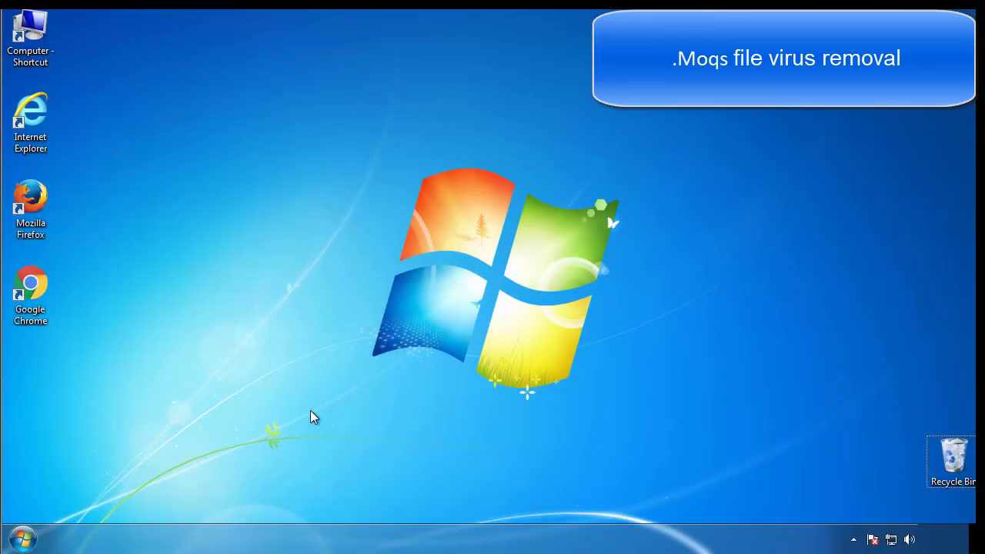
Step: Enable Minimal safe boot on msconfig's Boot tab and restart into Safe Mode
left_click(25, 538)
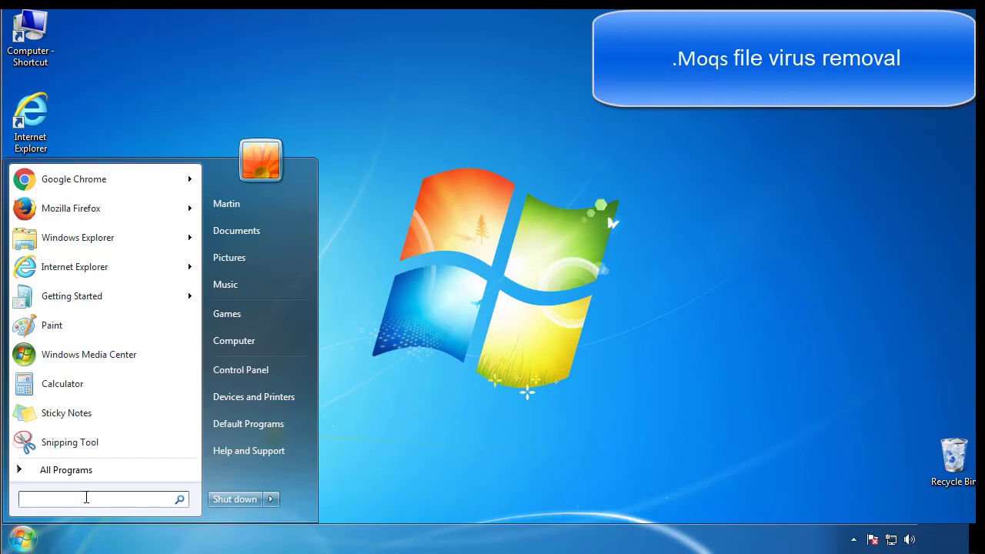
type("mscon")
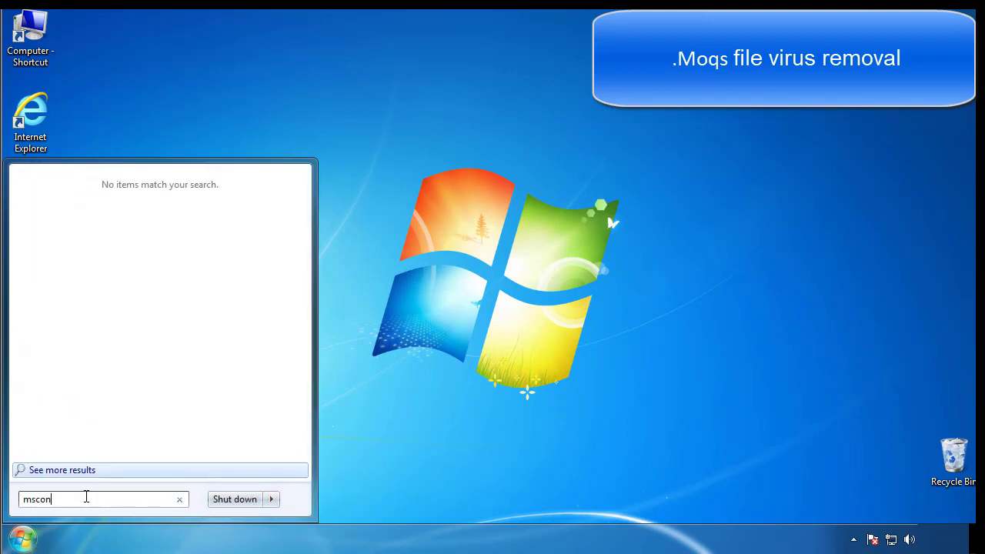
type("fig")
key("Return")
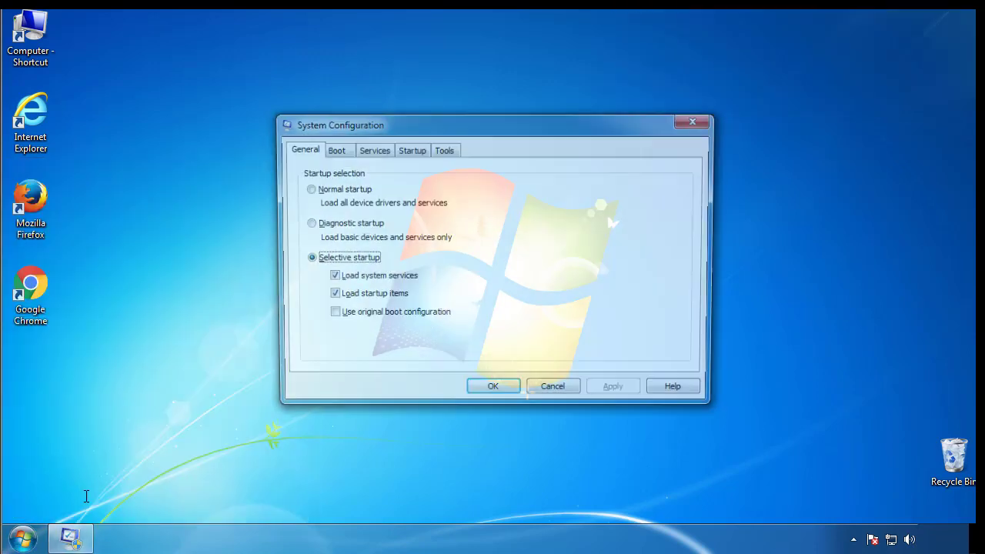
left_click(333, 149)
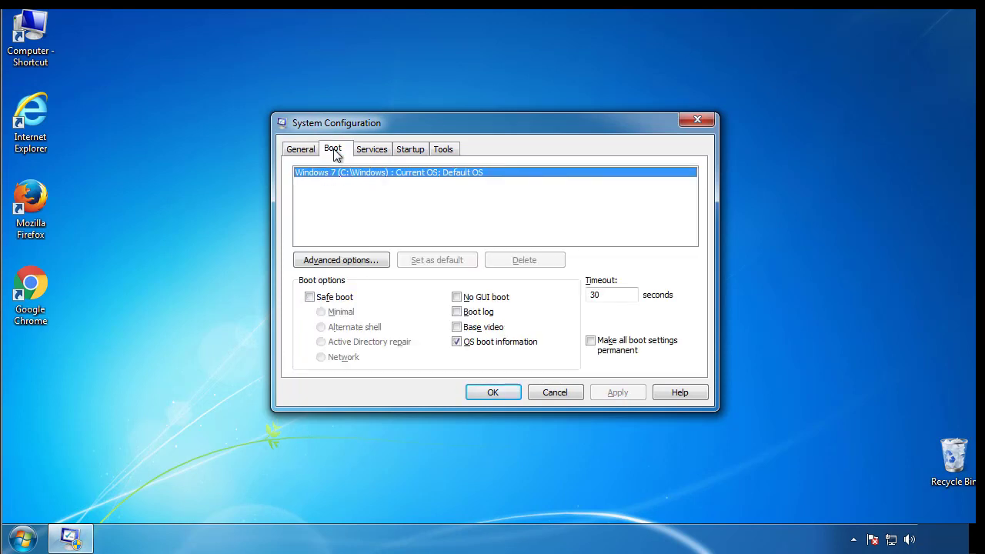
left_click(309, 297)
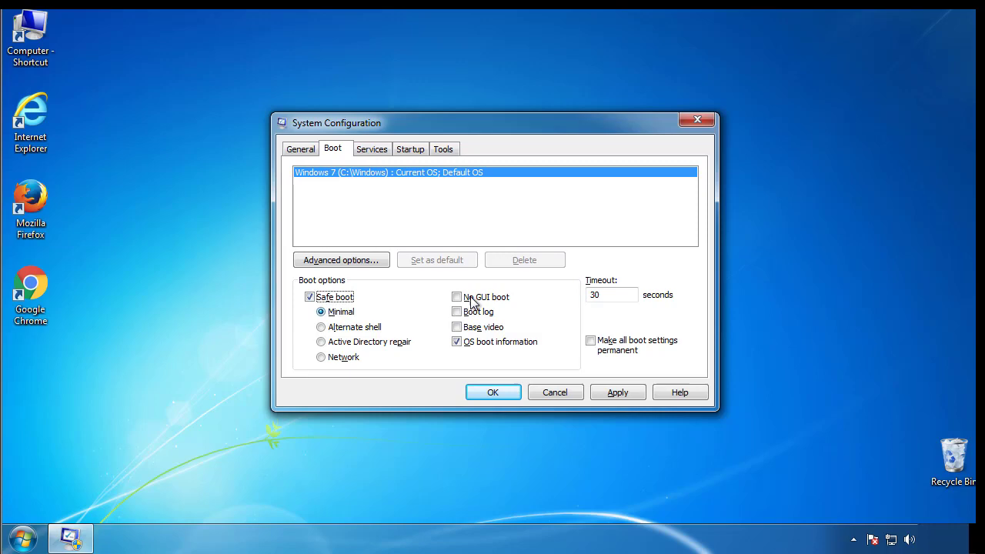
left_click(506, 397)
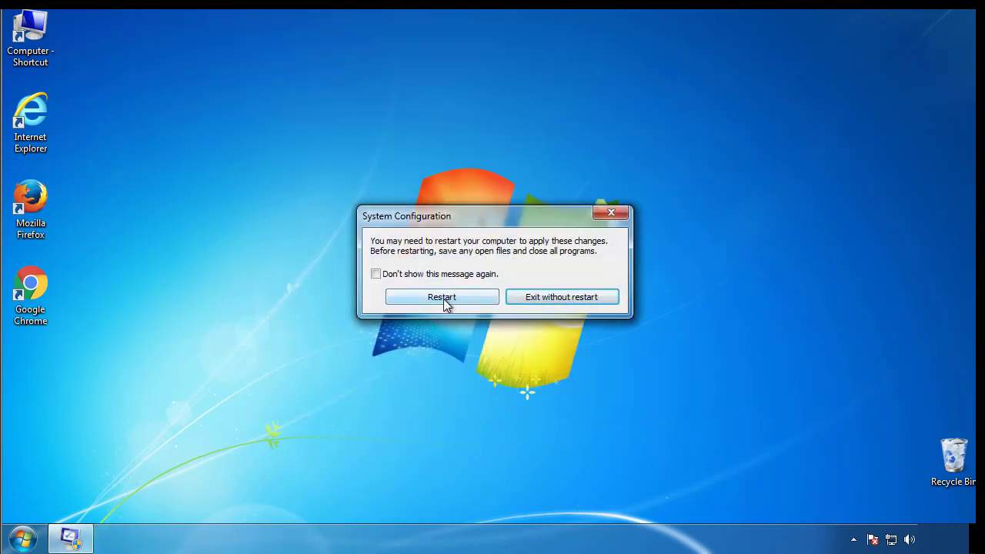
left_click(444, 298)
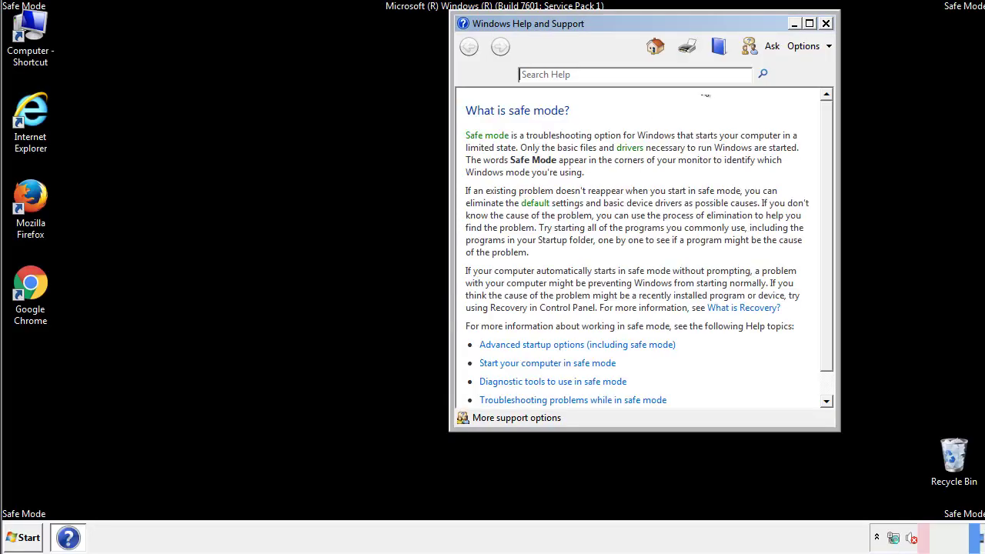
Step: Set Folder Options to show hidden files, folders and drives, then close Control Panel
left_click(825, 23)
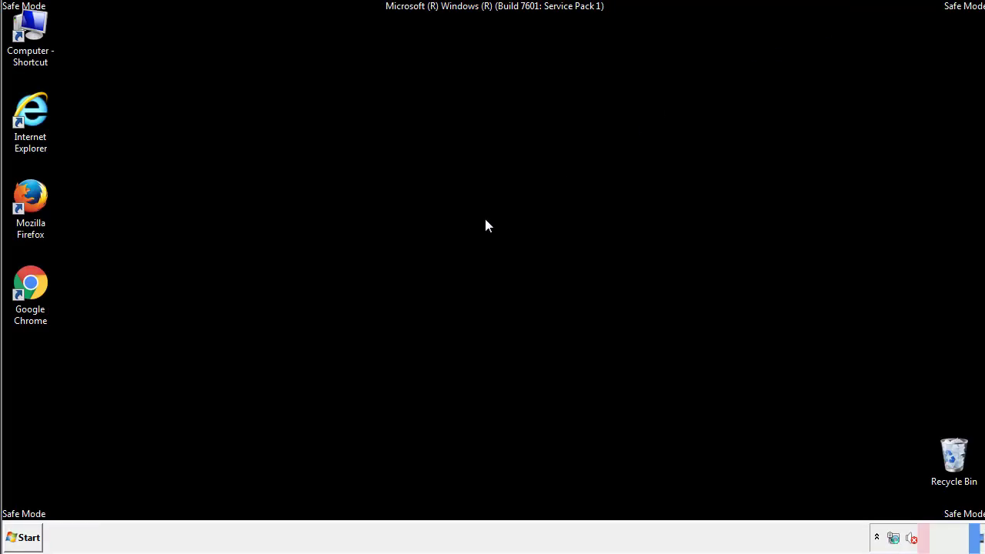
left_click(30, 534)
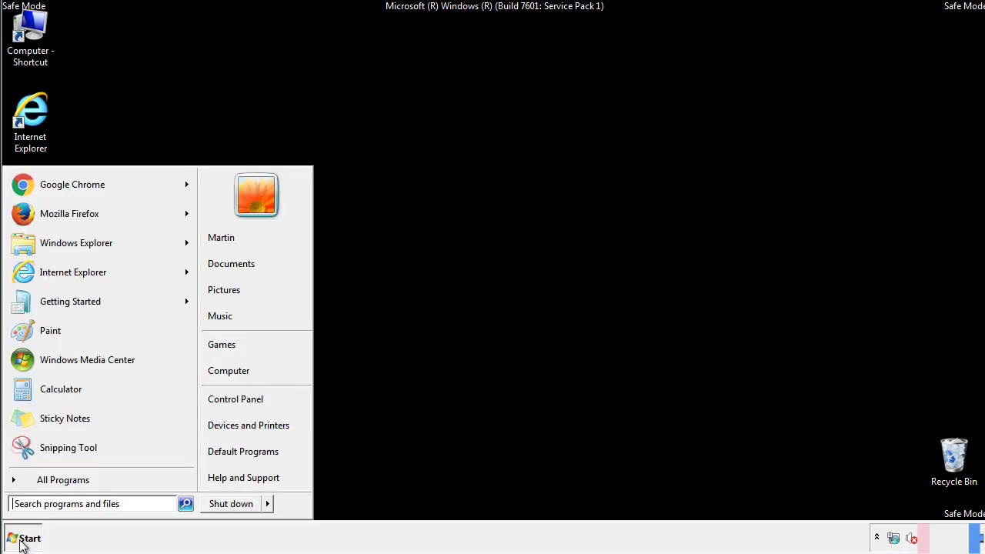
left_click(244, 397)
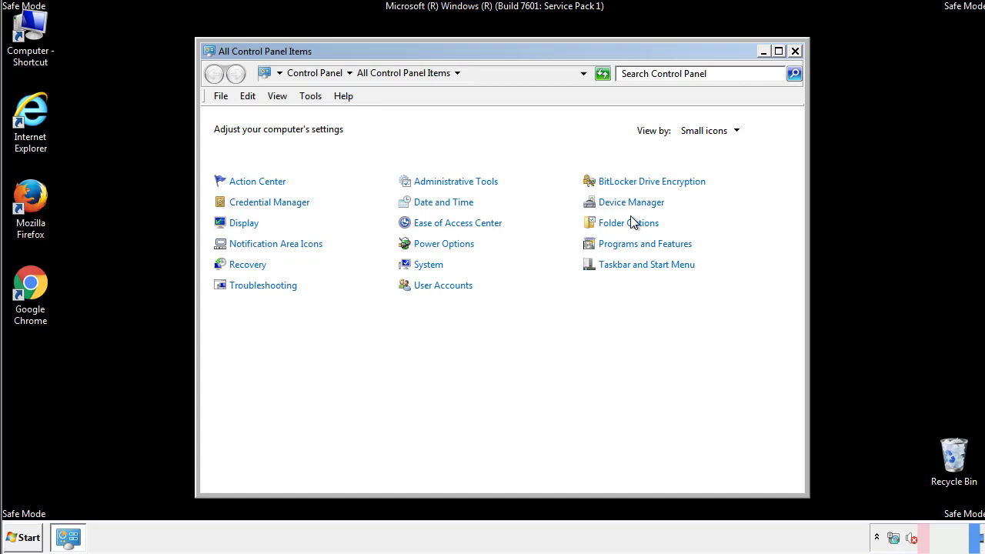
left_click(630, 223)
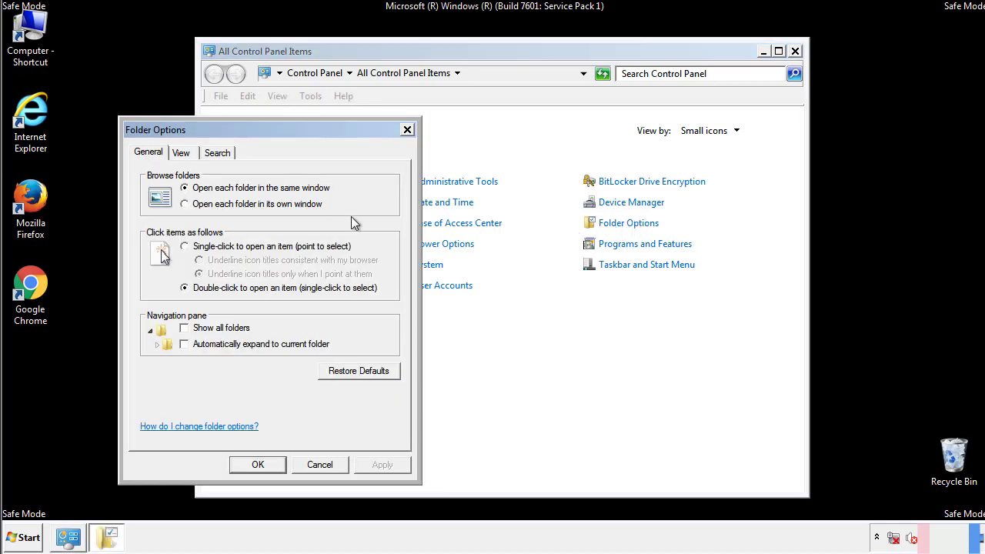
left_click(183, 155)
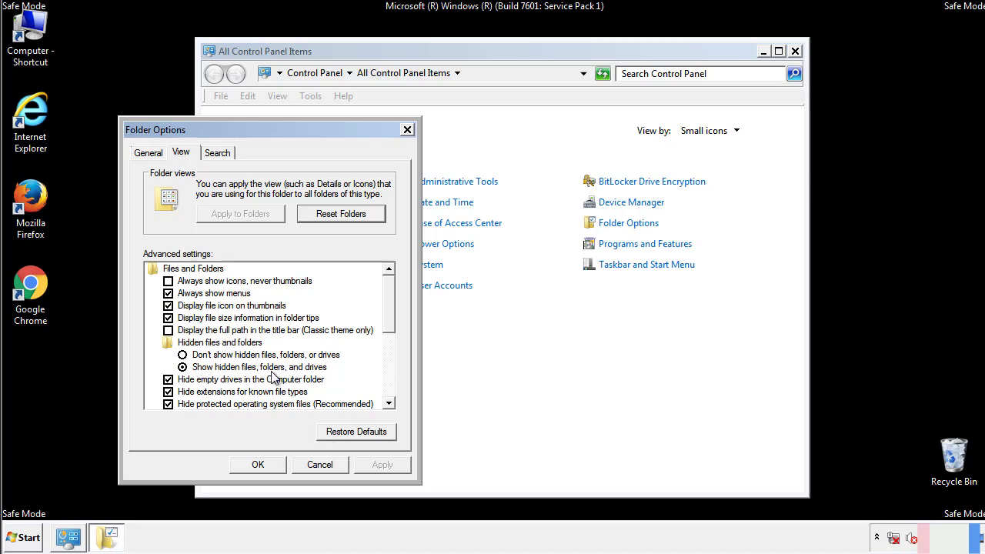
left_click(265, 463)
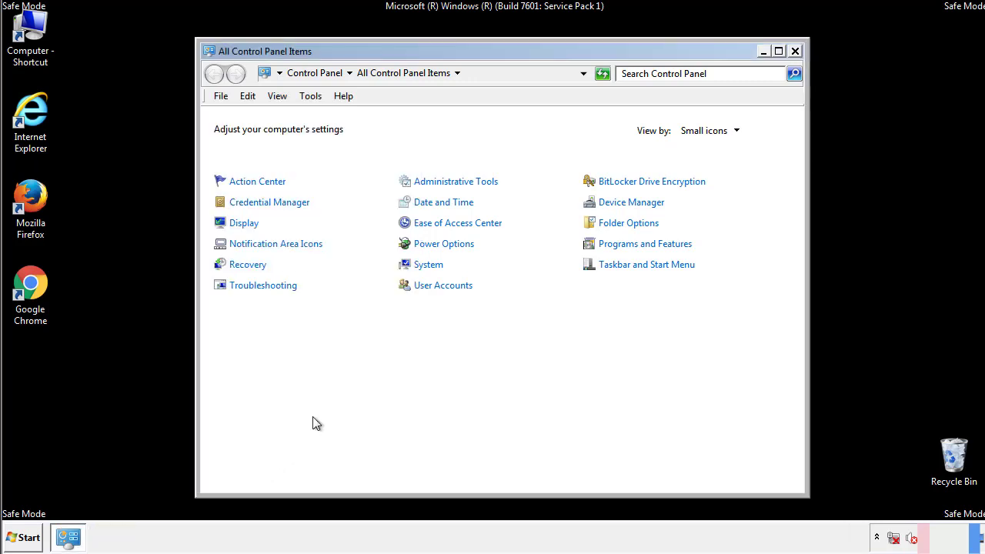
left_click(794, 51)
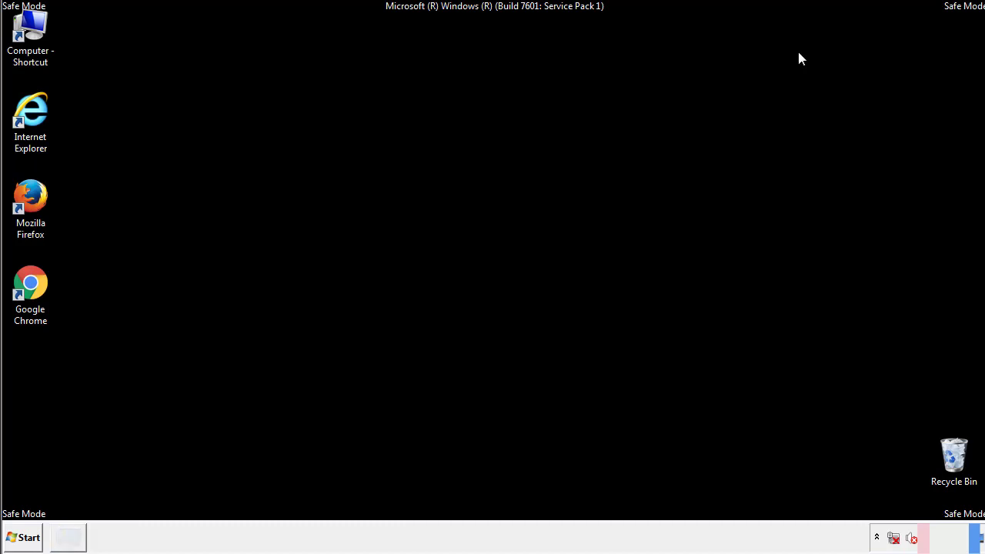
Step: Browse from Computer into Local Disk (C:) and the Windows folder
double_click(40, 27)
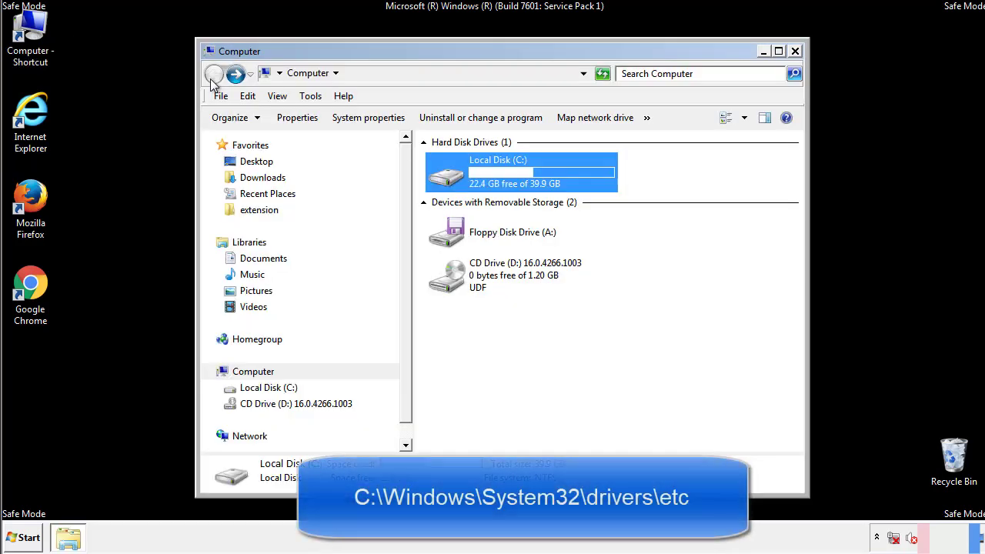
double_click(444, 175)
left_click(450, 283)
double_click(450, 284)
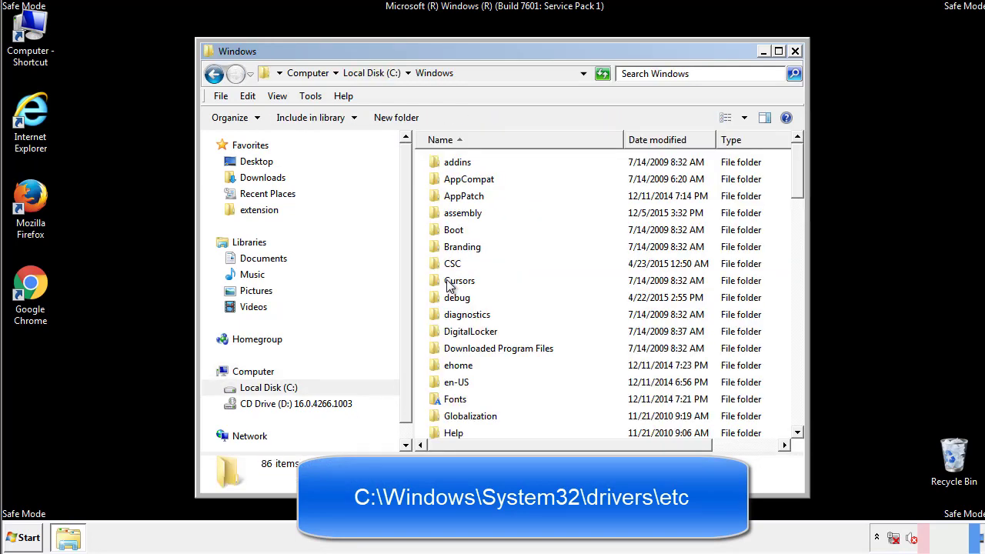
scroll(452, 346, "down", 2)
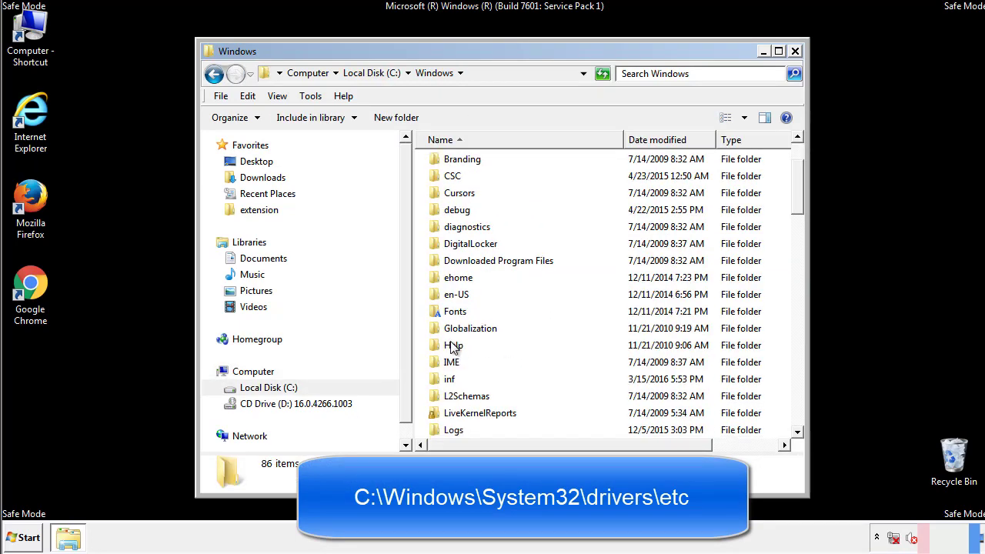
scroll(454, 348, "down", 2)
scroll(453, 347, "down", 2)
scroll(454, 348, "down", 3)
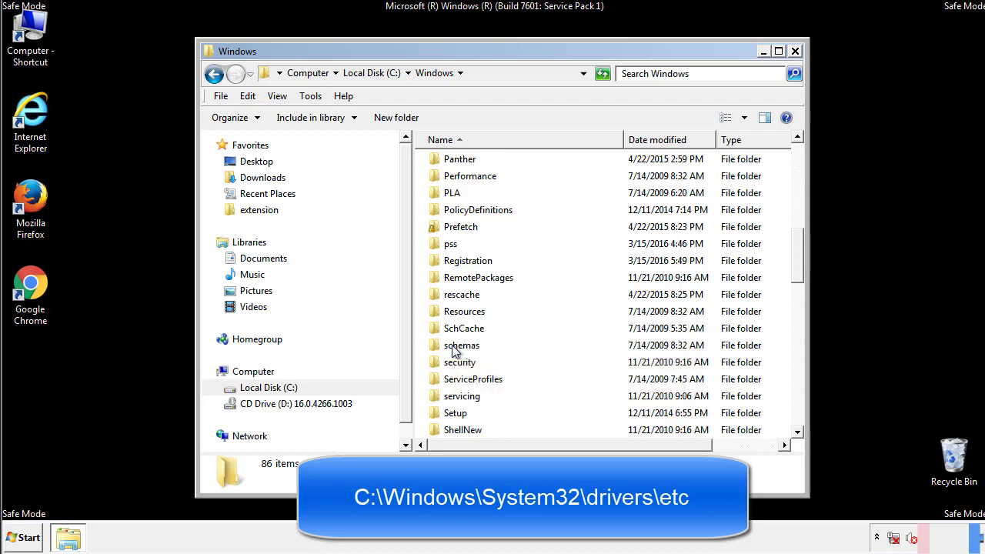
scroll(452, 348, "down", 2)
Step: Go through System32\drivers\etc and open the hosts file with Notepad
double_click(465, 397)
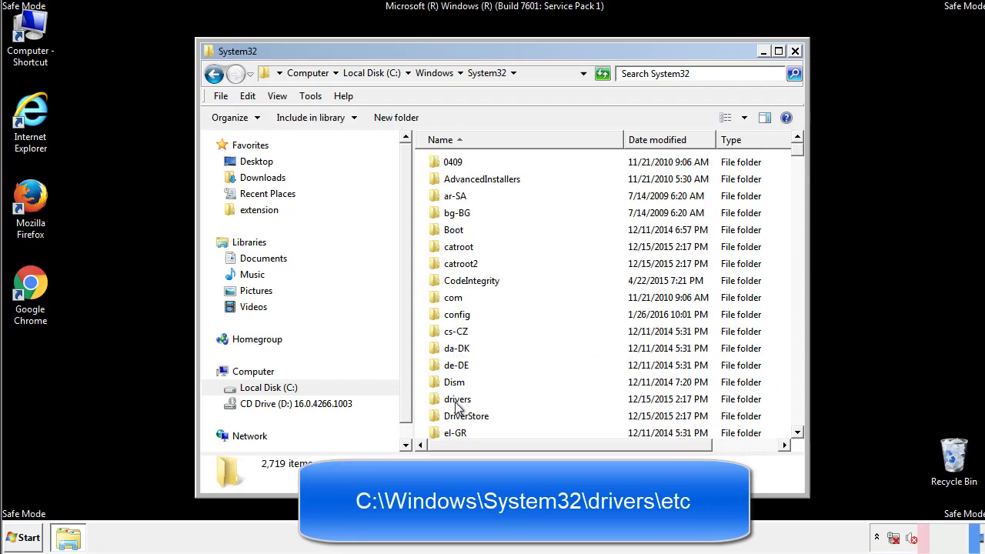
double_click(456, 400)
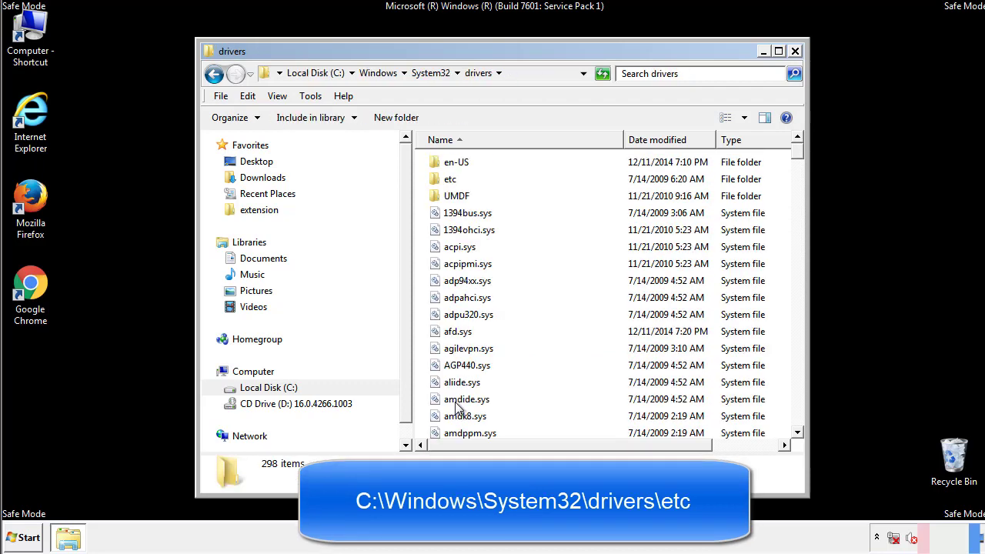
double_click(442, 183)
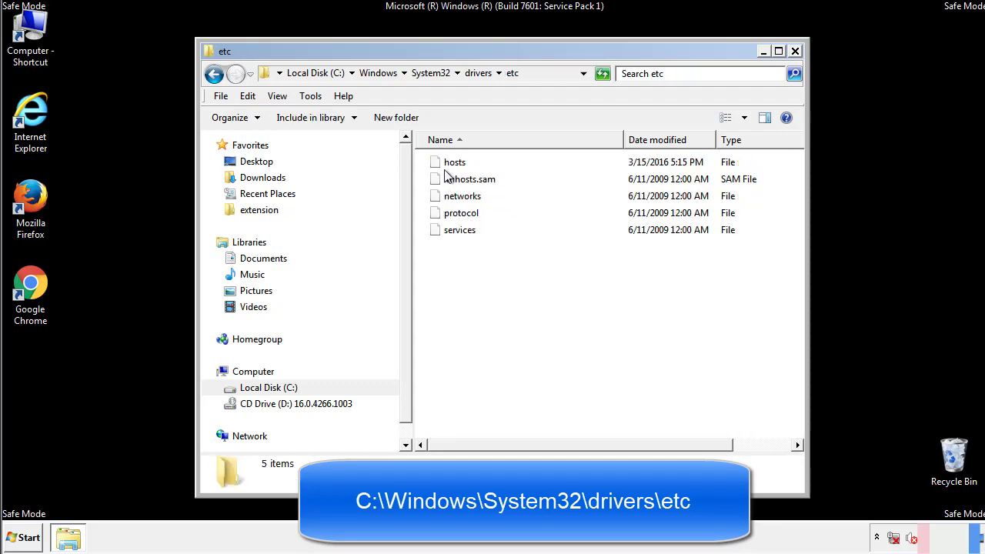
double_click(447, 164)
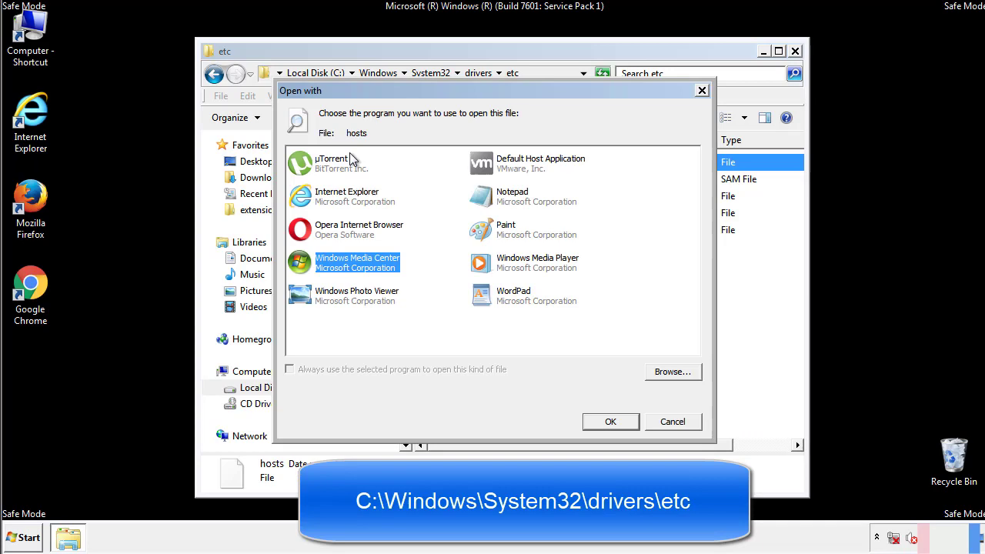
left_click(499, 202)
Step: Delete the four injected IP-to-domain entries from the hosts file in Notepad
left_click(607, 422)
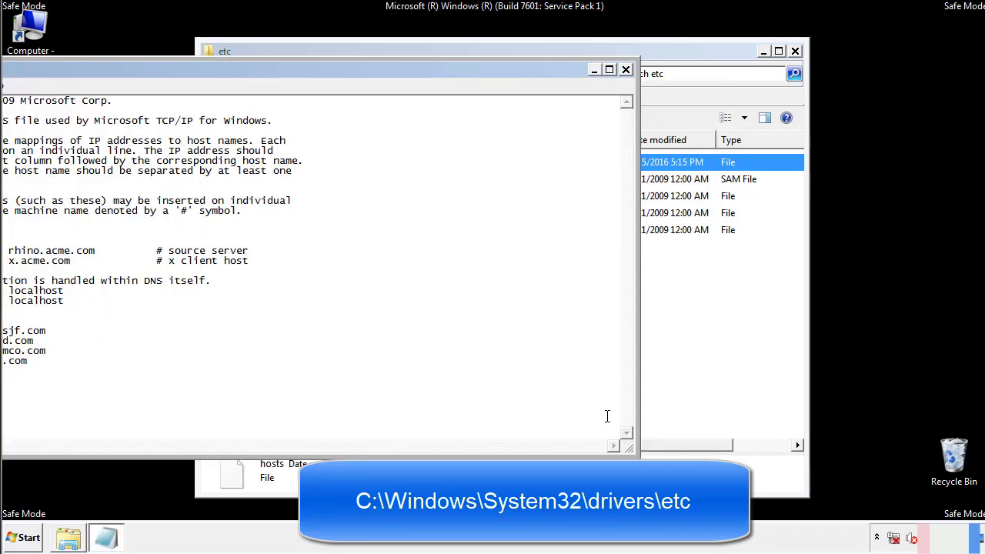
left_click_drag(402, 69, 626, 83)
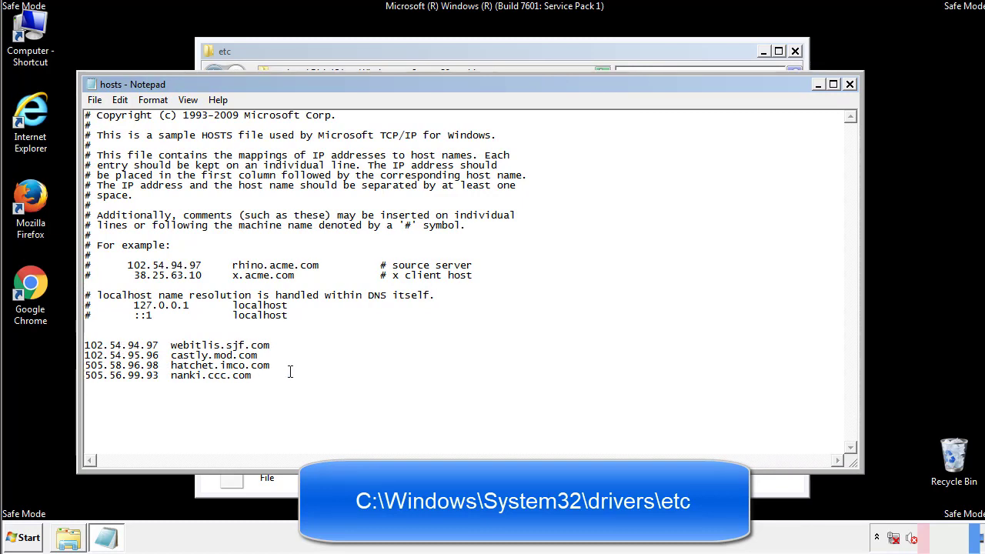
left_click_drag(275, 376, 85, 345)
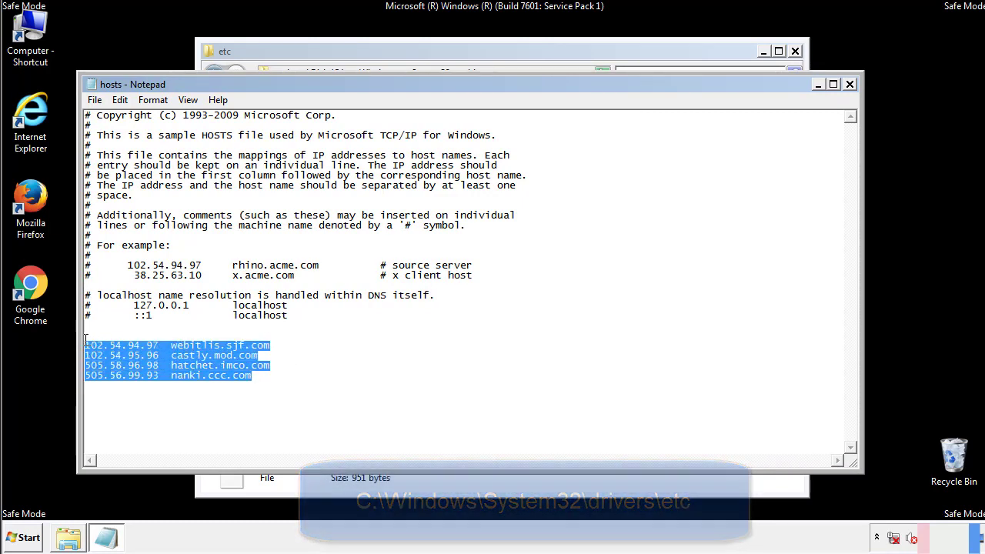
key("Delete")
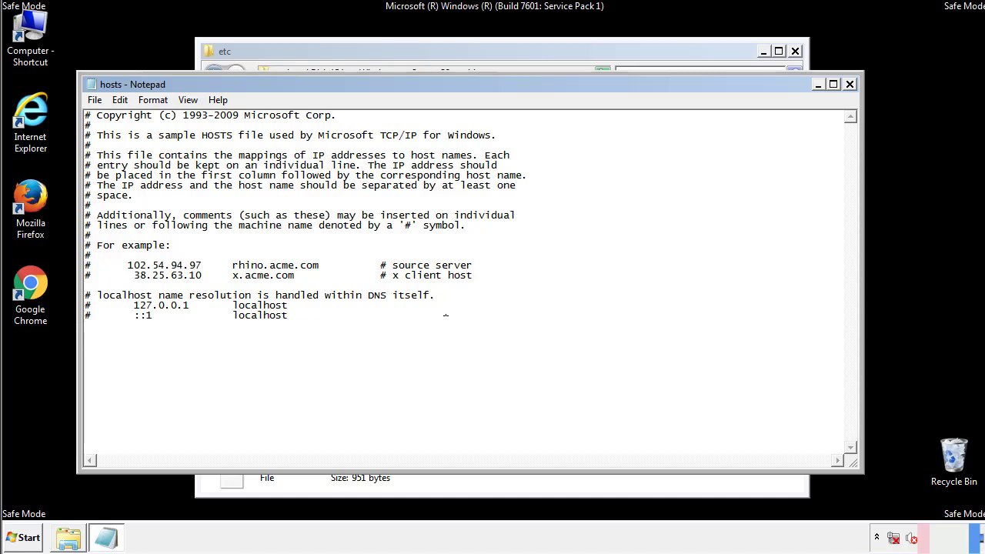
Step: Save the cleaned hosts file and close Notepad
left_click(850, 85)
left_click(433, 282)
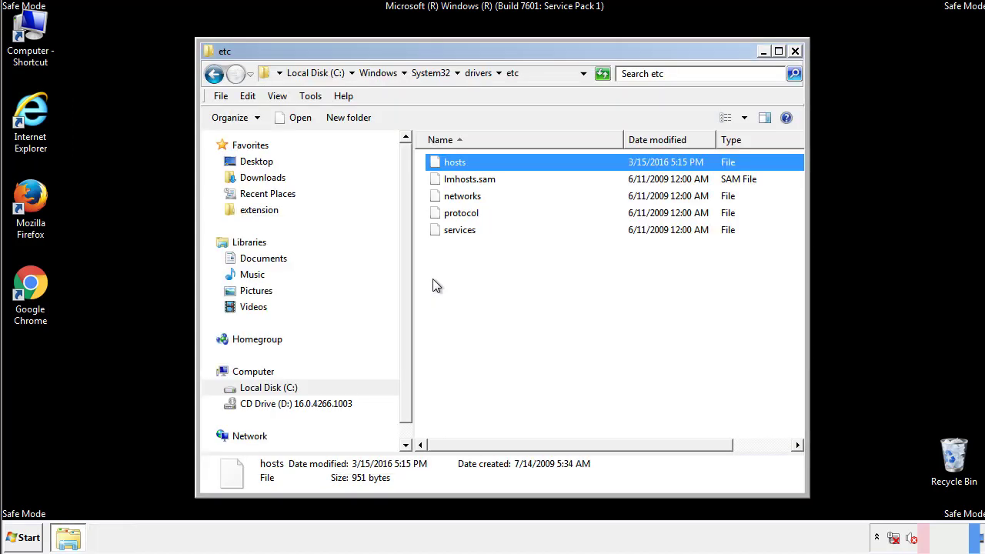
left_click(432, 278)
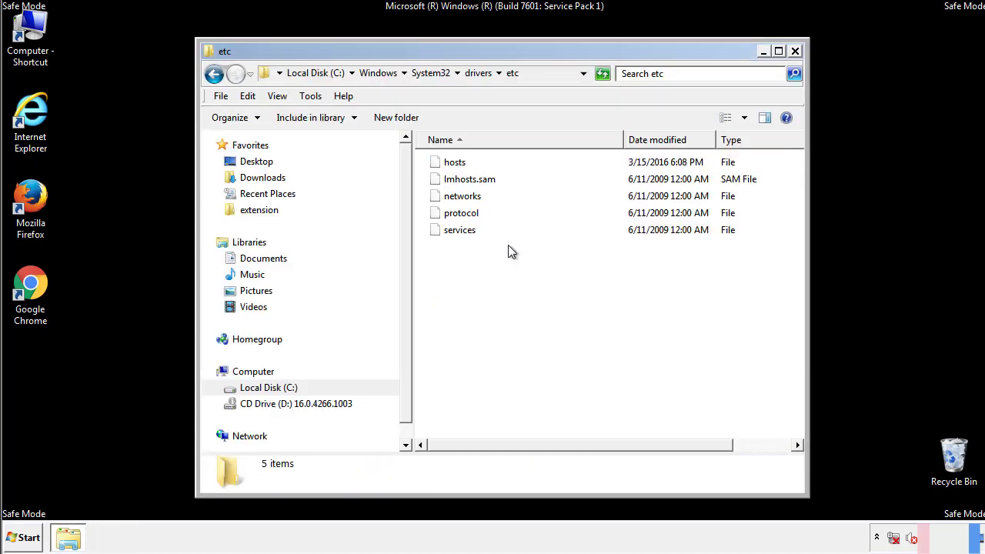
Step: Close the etc folder and open the Startup folder from All Programs
left_click(795, 52)
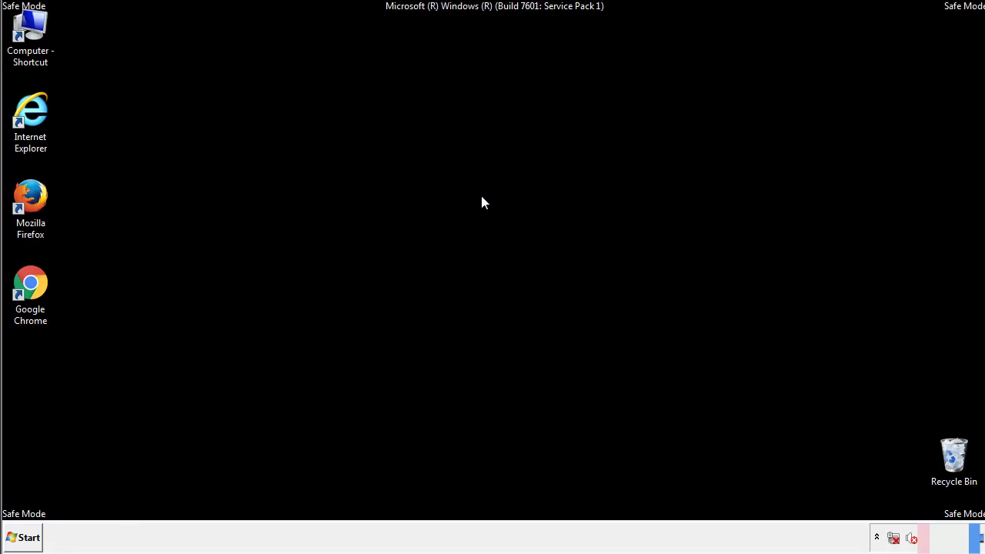
left_click(30, 538)
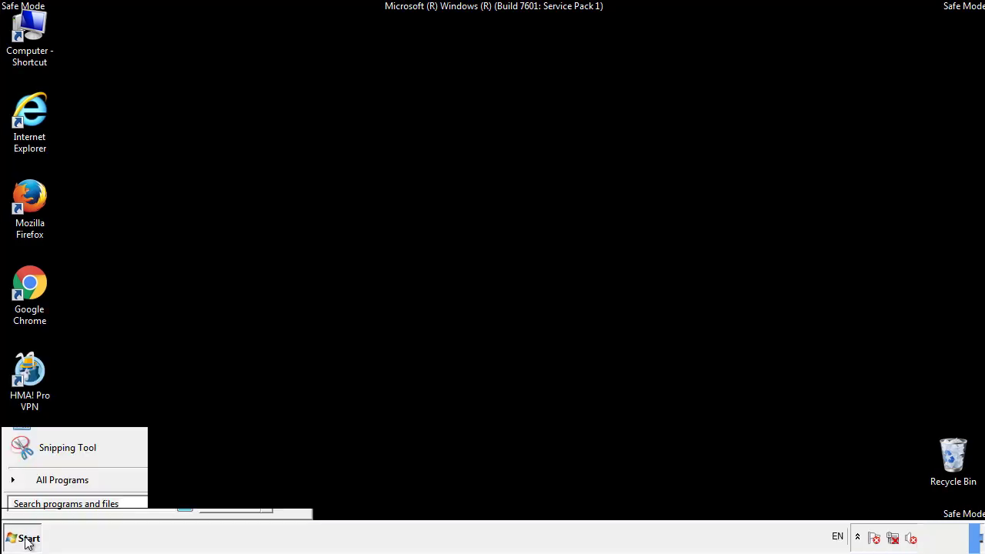
left_click(44, 485)
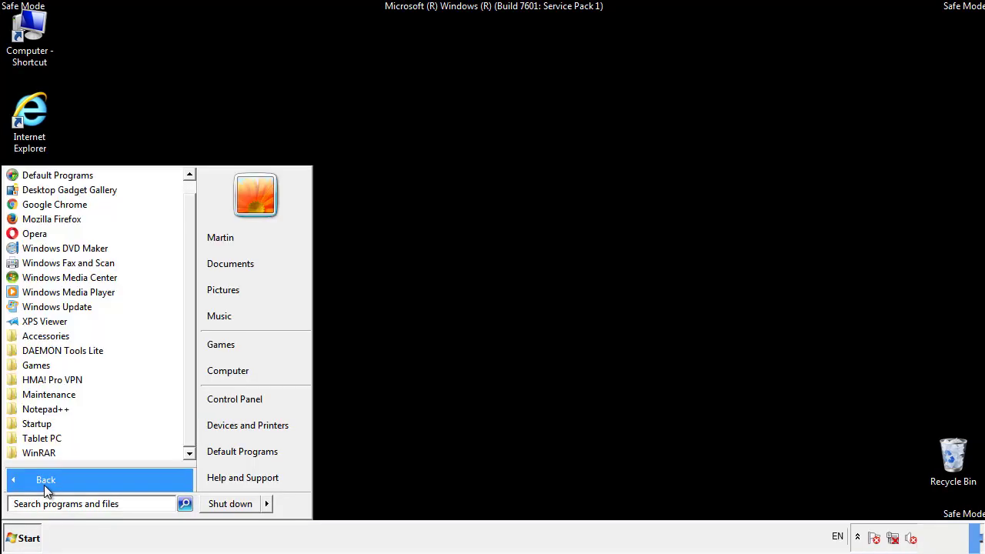
right_click(42, 424)
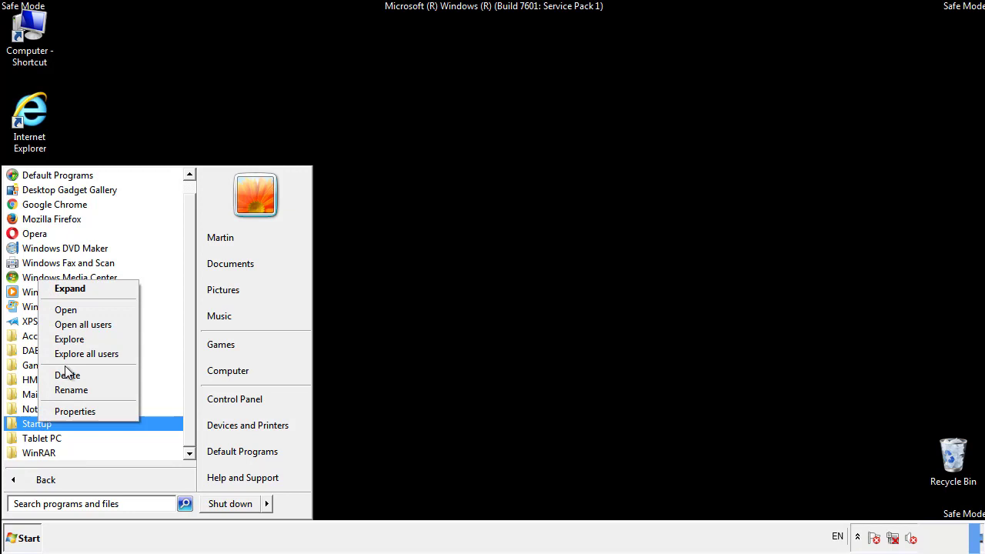
left_click(74, 309)
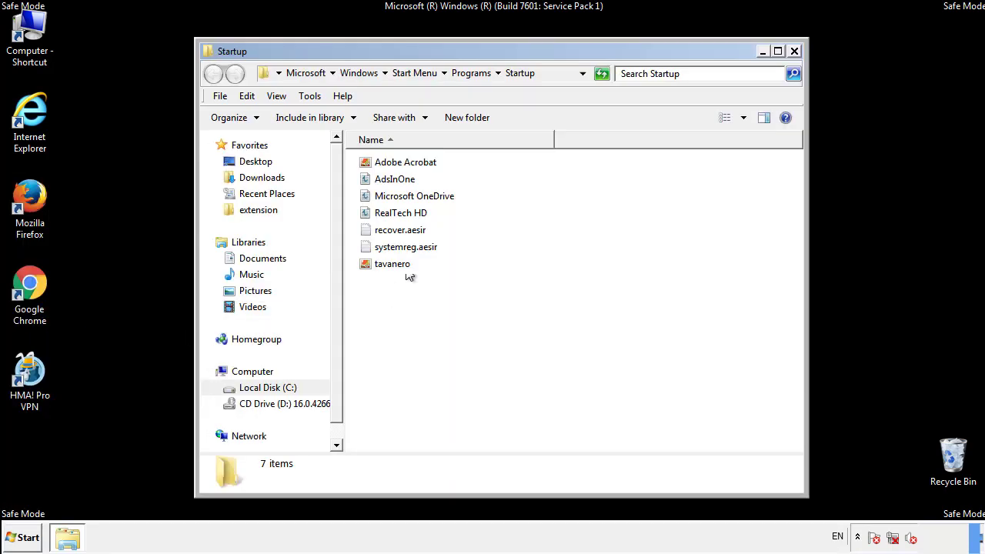
Step: Delete AdsInOne, recover.aesir, systemreg.aesir and tavanero from the Startup folder
left_click(401, 183)
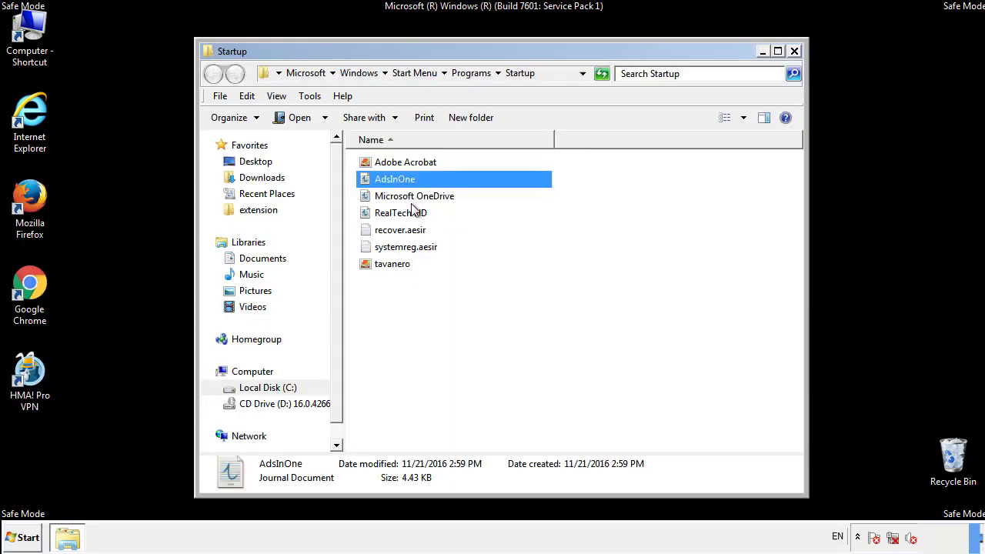
left_click(400, 231, "ctrl")
left_click(410, 247, "ctrl")
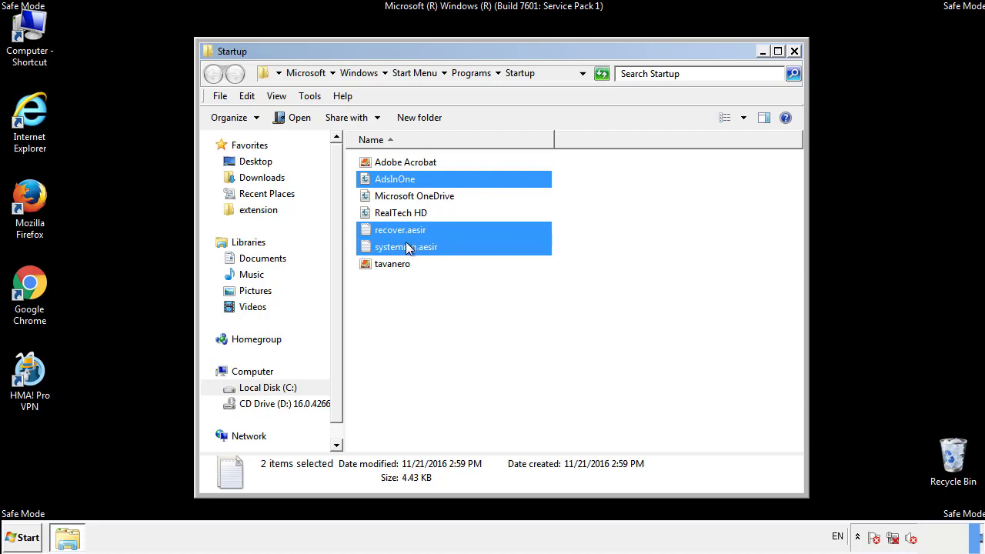
left_click(393, 264, "ctrl")
right_click(389, 264)
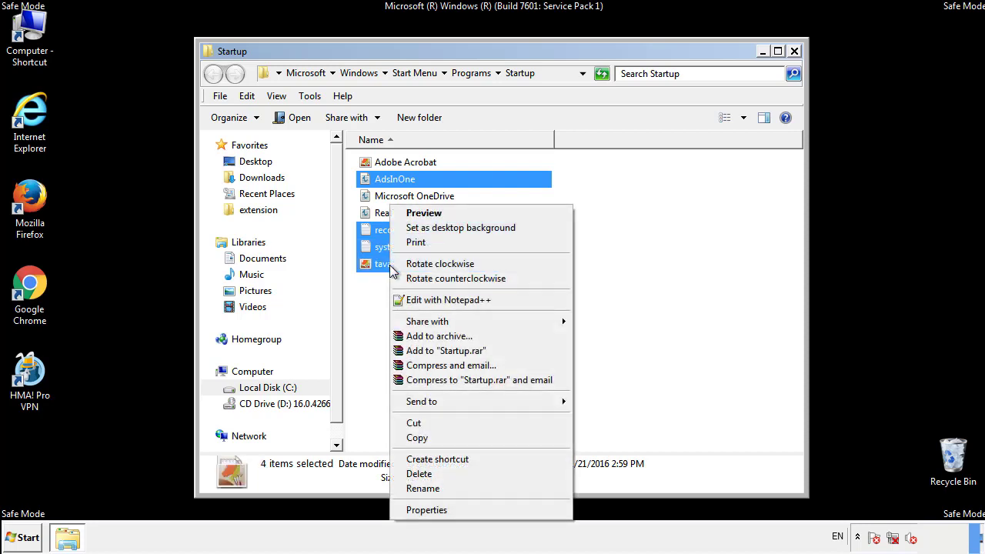
left_click(418, 473)
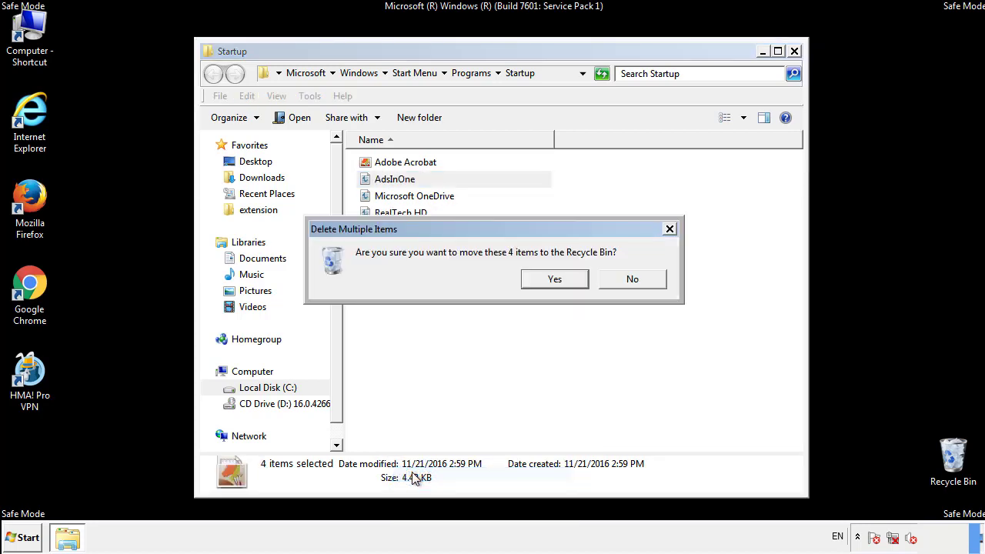
left_click(543, 279)
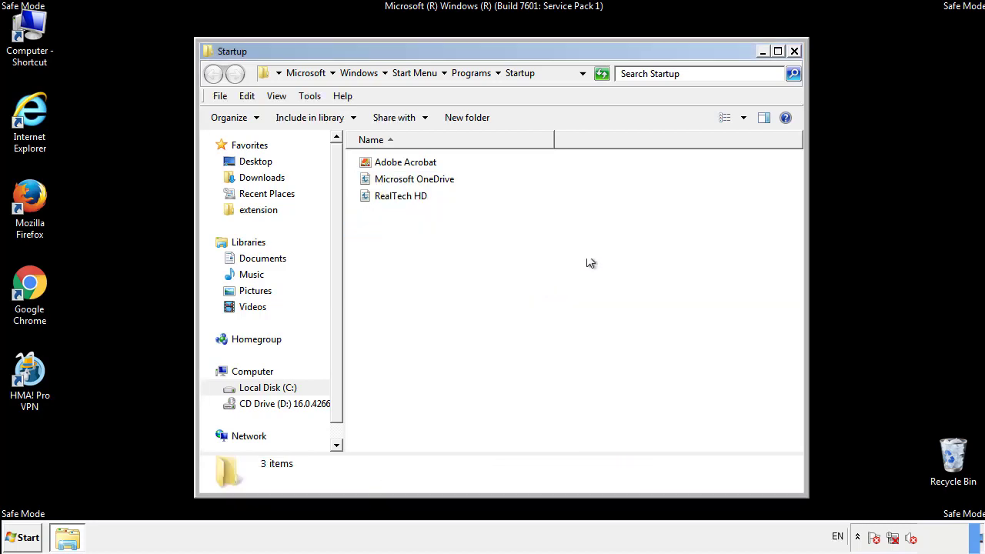
Step: Close the Startup folder and bring up the Start menu search box
left_click(796, 57)
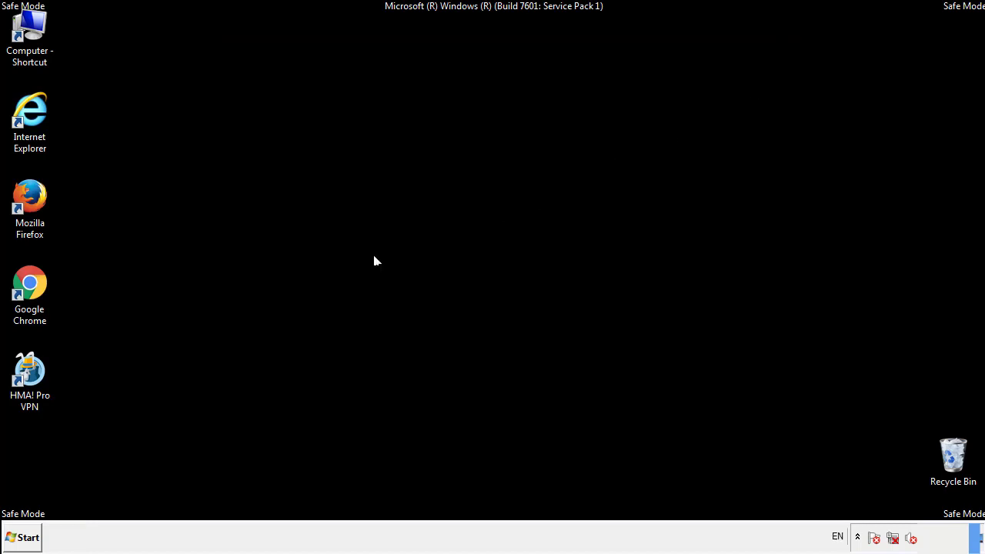
left_click(24, 543)
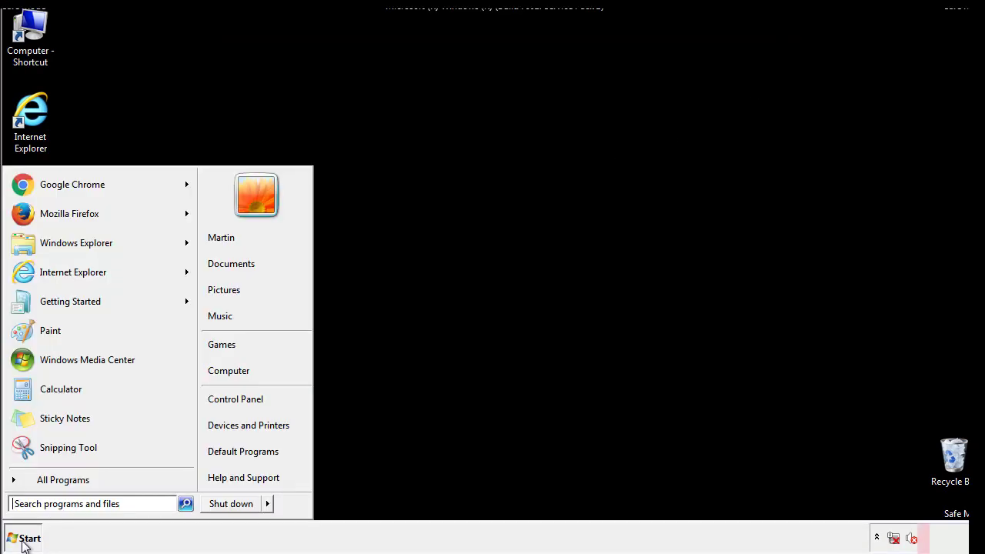
left_click(68, 506)
Step: Launch regedit and expand HKEY_LOCAL_MACHINE\SOFTWARE\Microsoft\Windows\CurrentVersion
type("reged")
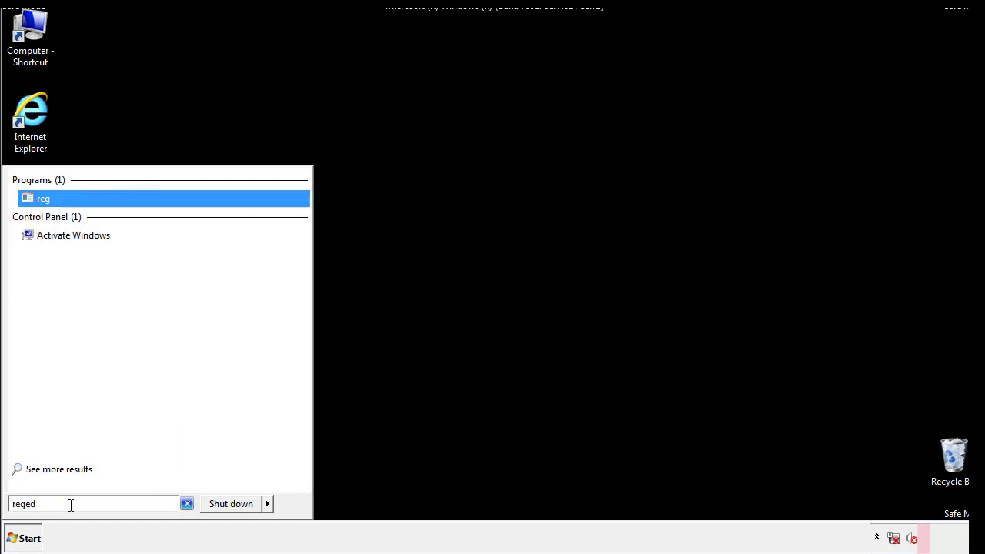
type("it")
key("Return")
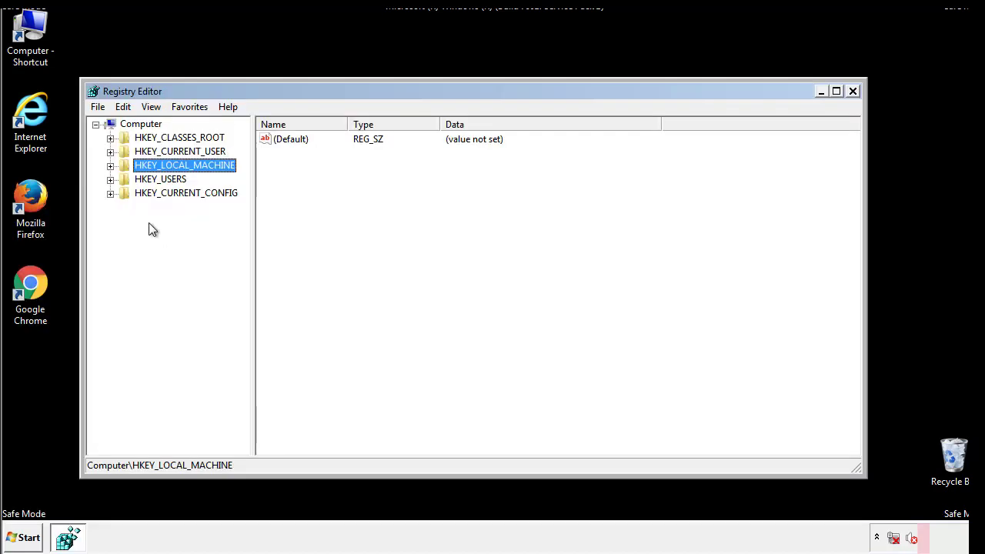
left_click(111, 166)
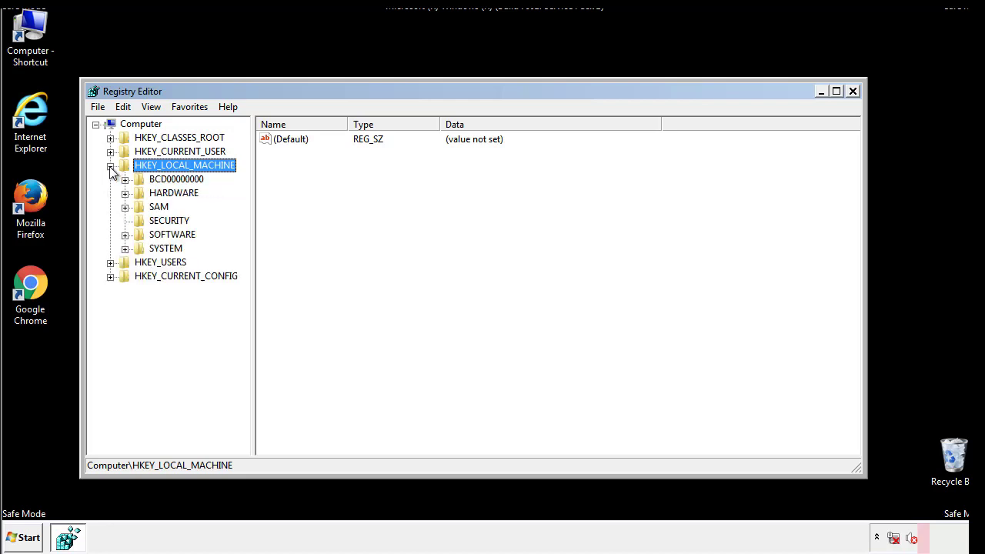
left_click(124, 235)
scroll(244, 228, "down", 1)
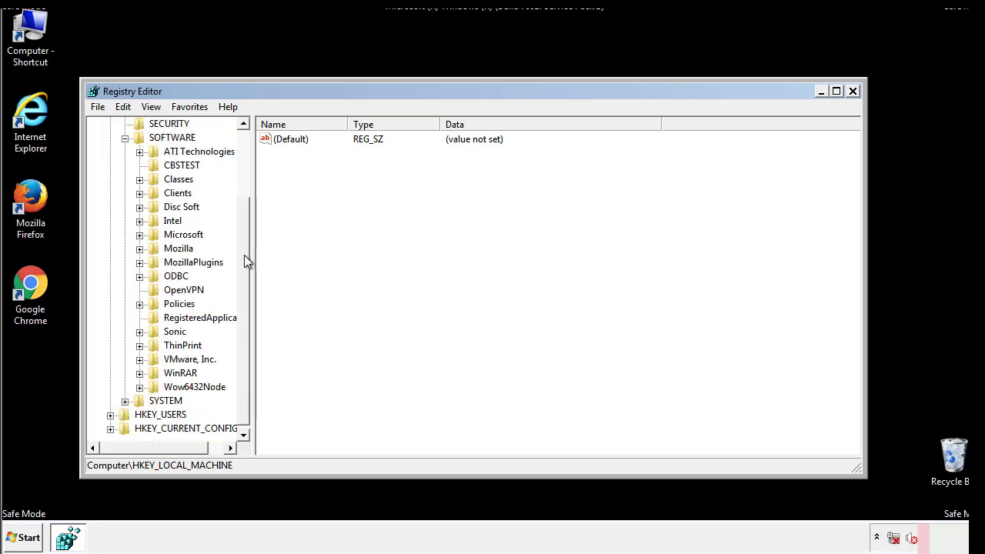
left_click(139, 235)
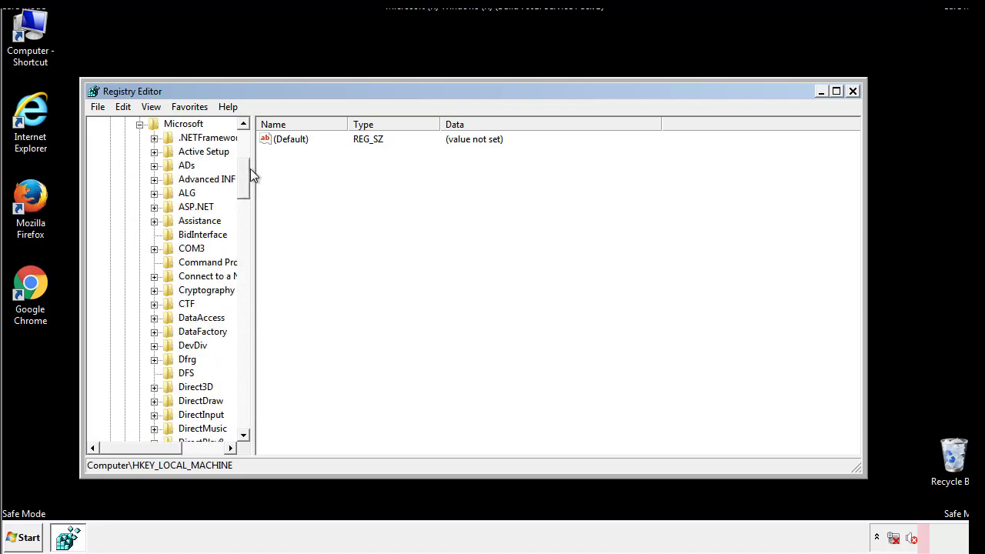
mouse_move(244, 193)
left_mouse_down()
mouse_move(244, 416)
mouse_move(243, 399)
left_mouse_up()
left_click(153, 234)
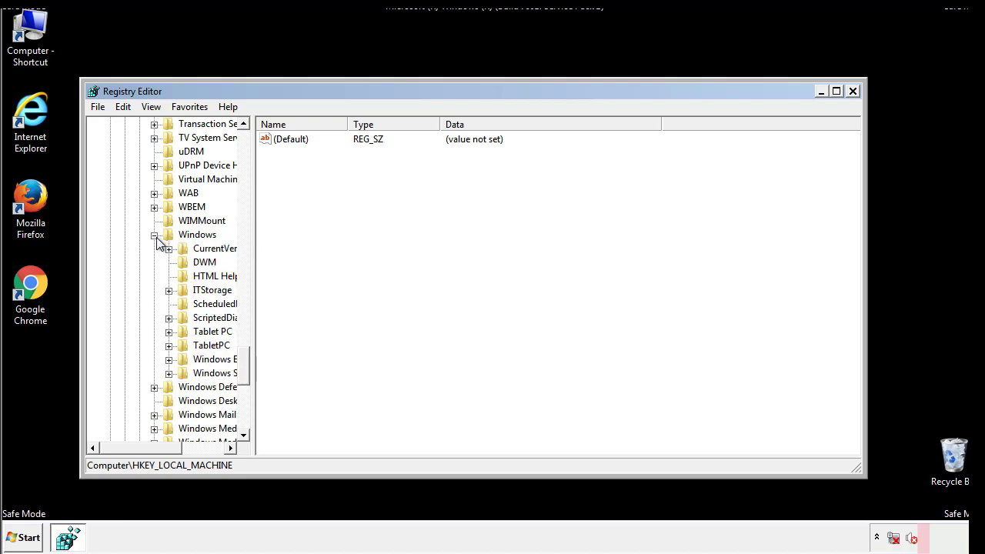
left_click_drag(135, 448, 156, 451)
left_click(126, 249)
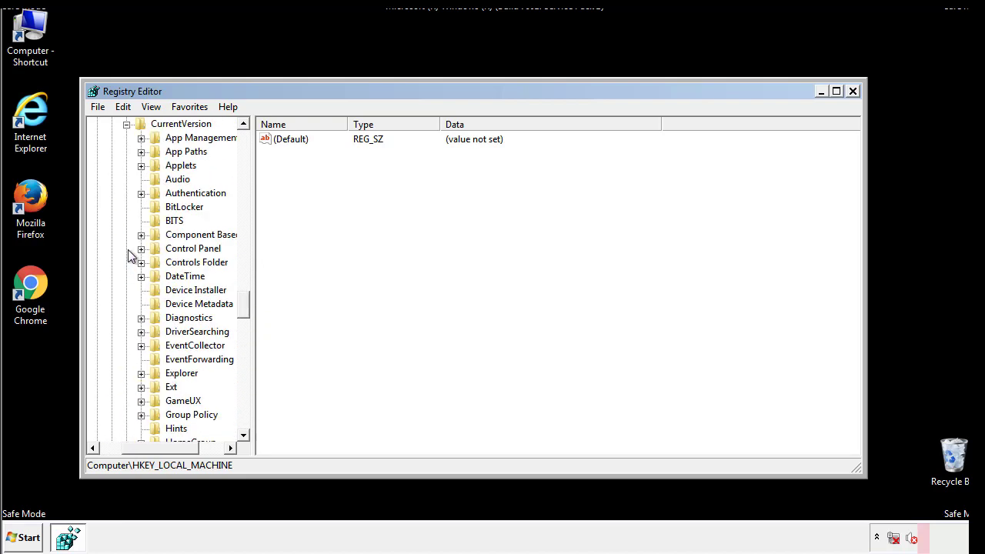
mouse_move(250, 303)
left_mouse_down()
mouse_move(244, 374)
mouse_move(243, 356)
left_mouse_up()
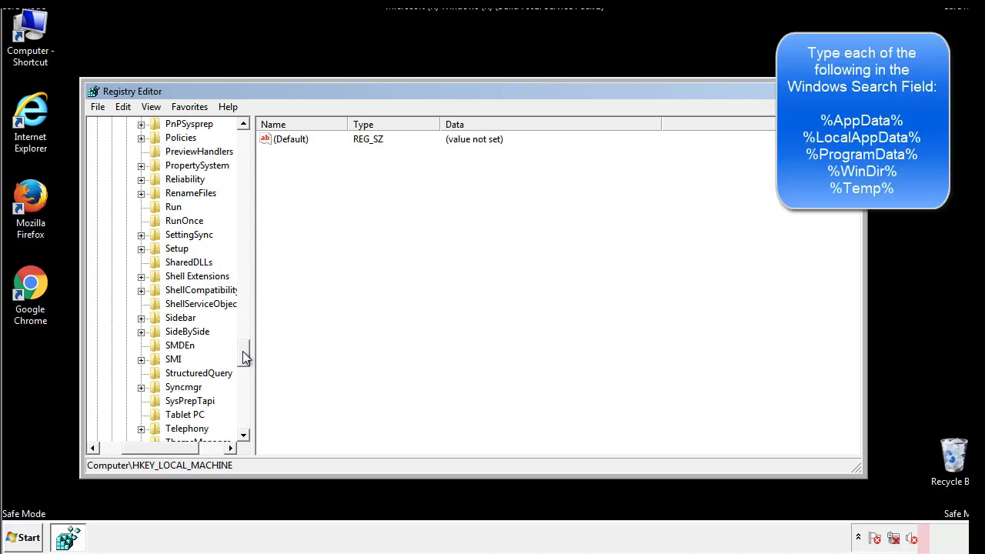
Step: Delete the tappi.loc value from the Run key
left_click(163, 208)
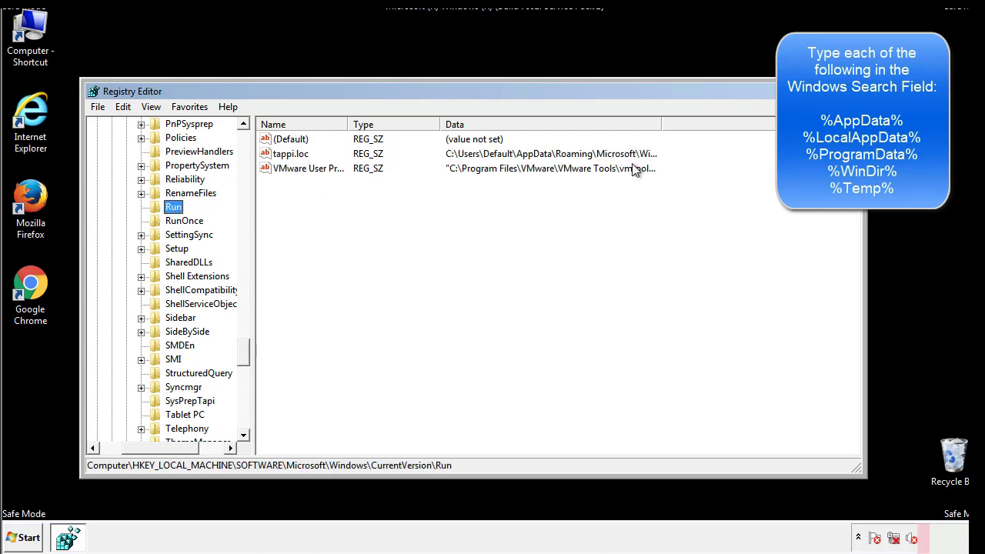
left_click(292, 158)
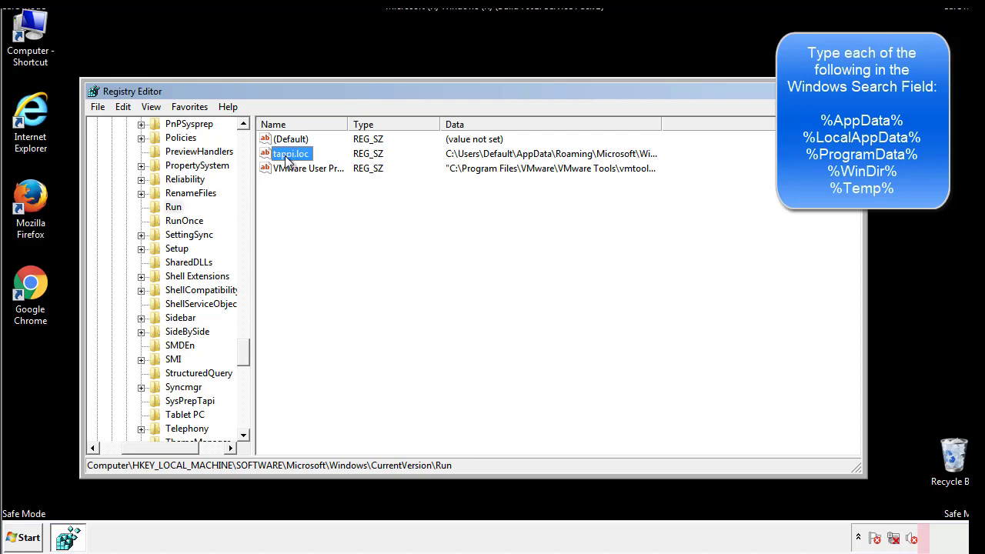
right_click(290, 156)
left_click(308, 200)
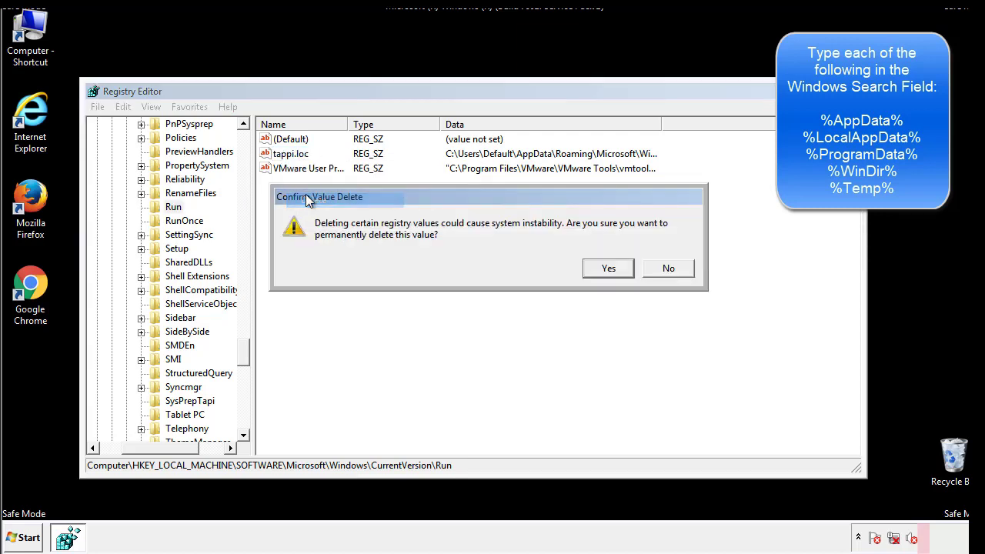
left_click(599, 267)
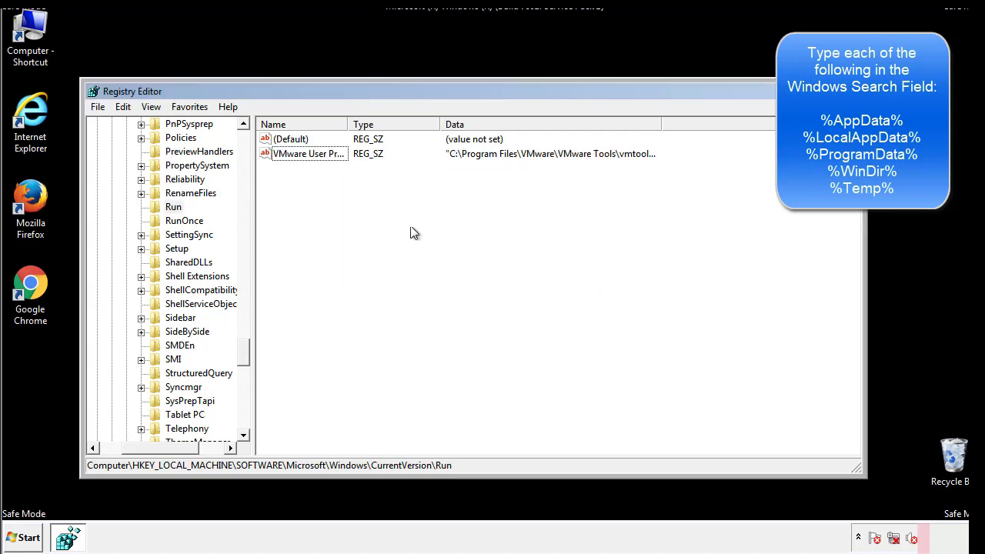
Step: Collapse HKEY_LOCAL_MACHINE and expand HKEY_CURRENT_USER\Software\Microsoft\Windows\CurrentVersion
left_click_drag(243, 352, 243, 420)
left_click_drag(185, 447, 119, 457)
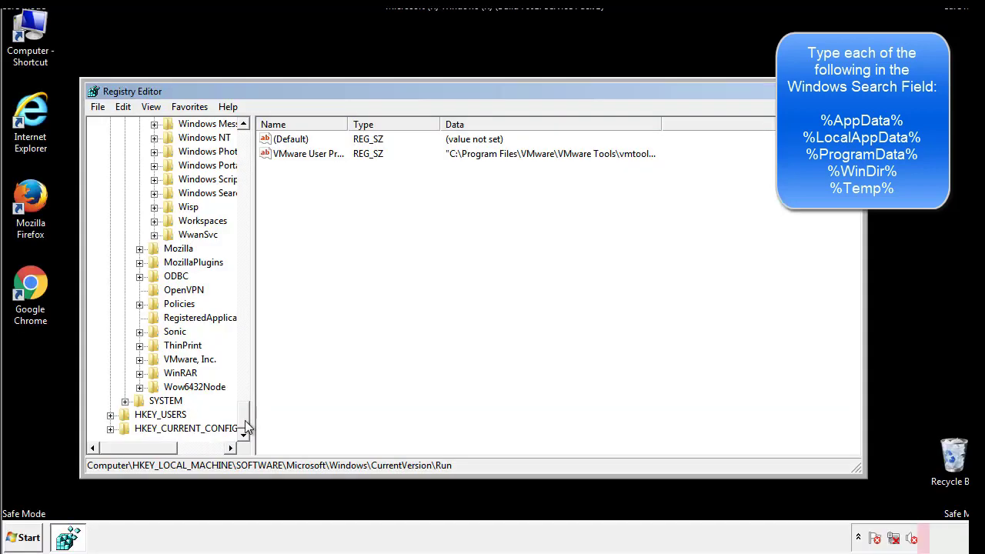
left_click_drag(243, 421, 251, 146)
left_click(110, 166)
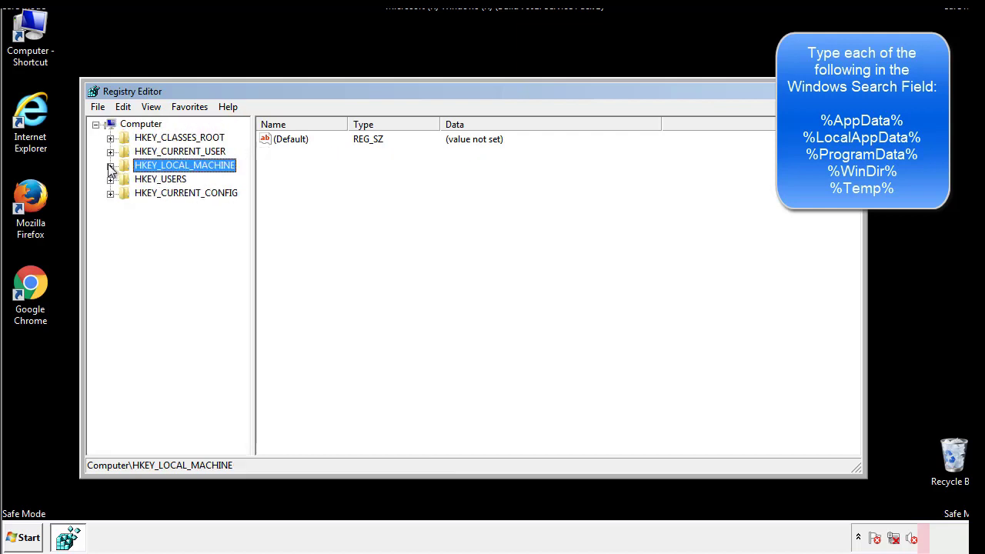
left_click(110, 152)
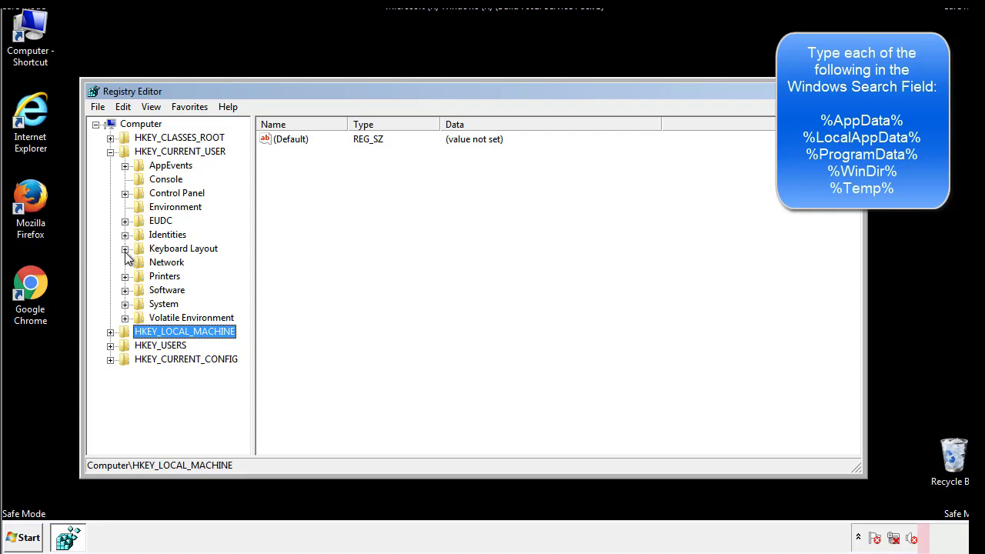
left_click(125, 290)
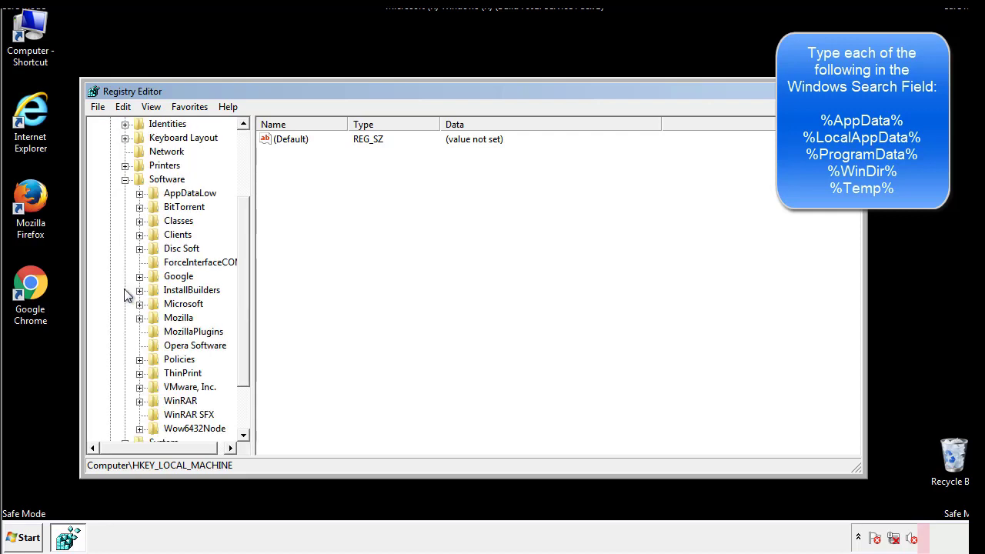
left_click_drag(242, 279, 241, 294)
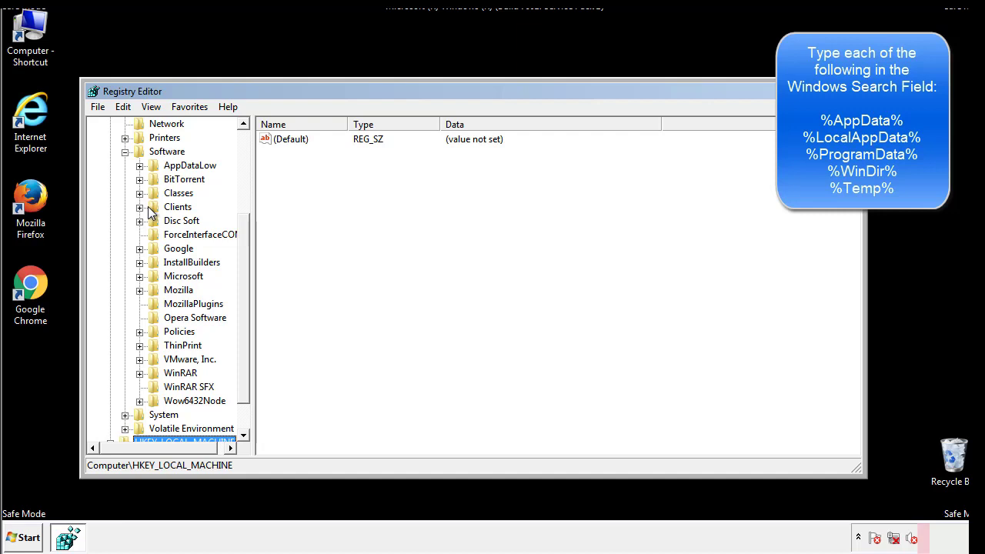
left_click(139, 277)
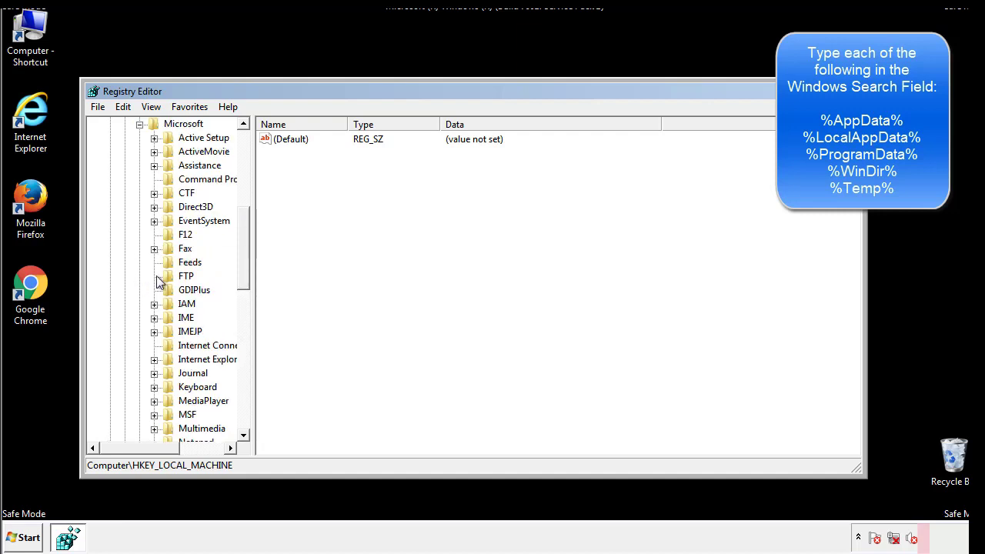
left_click_drag(242, 225, 244, 326)
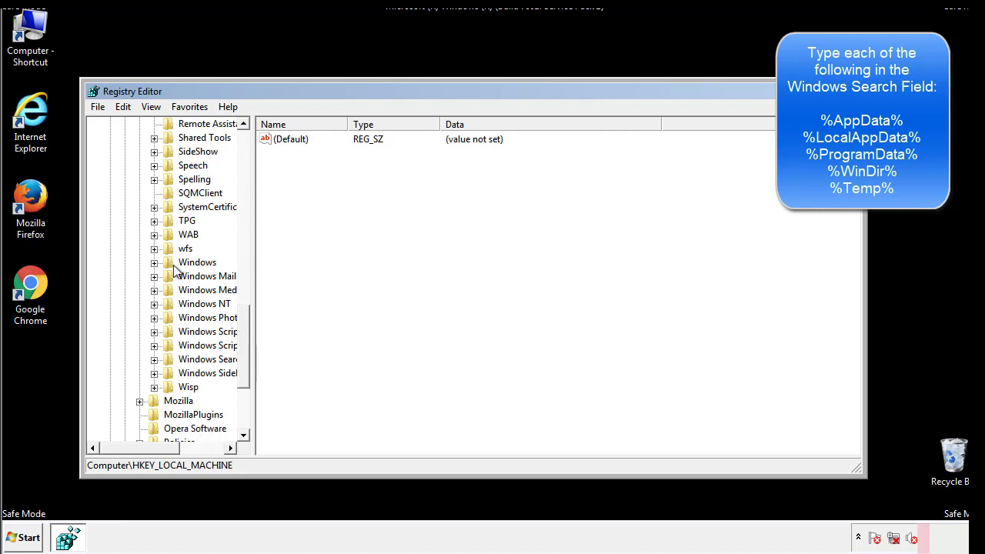
left_click(154, 263)
left_click(169, 276)
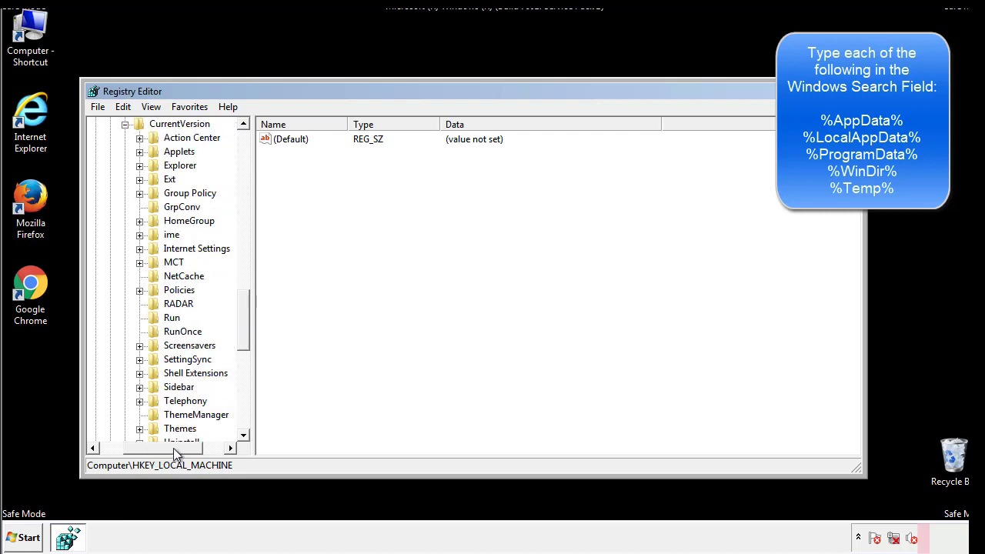
Step: Inspect HKCU's Run key holding only DAEMON Tools, then collapse the Windows branch
left_click(169, 315)
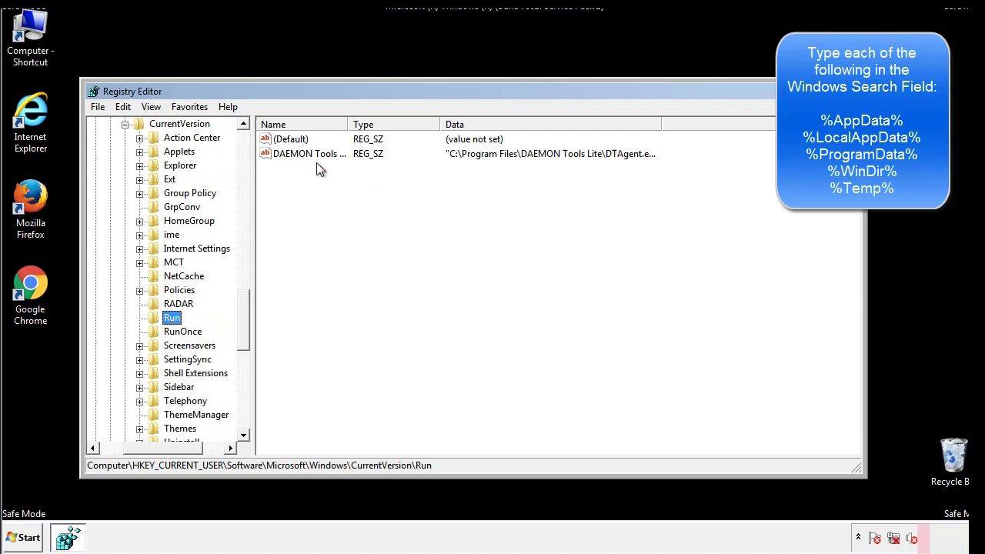
left_click(422, 182)
left_click_drag(297, 182, 350, 174)
left_click_drag(163, 445, 144, 447)
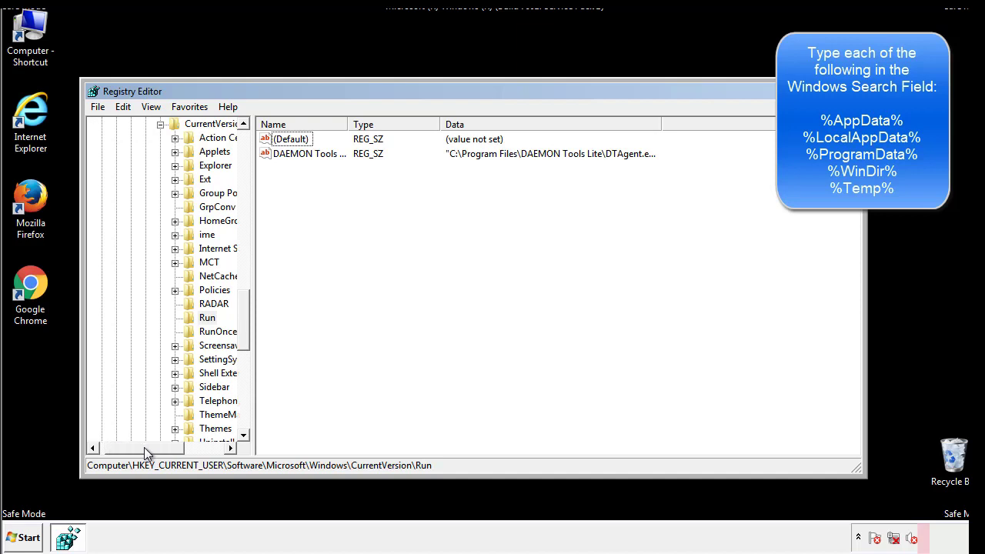
left_click_drag(249, 336, 244, 322)
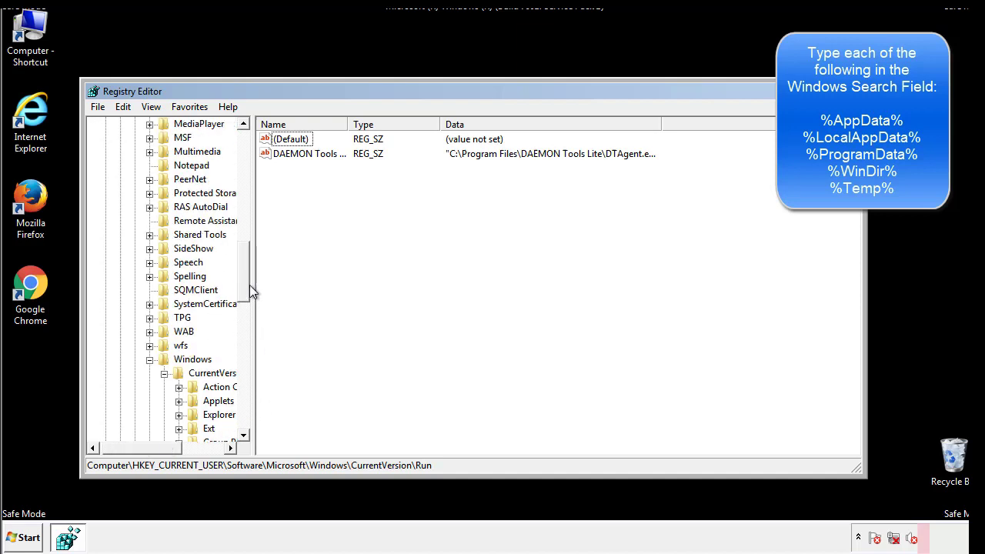
left_click(149, 359)
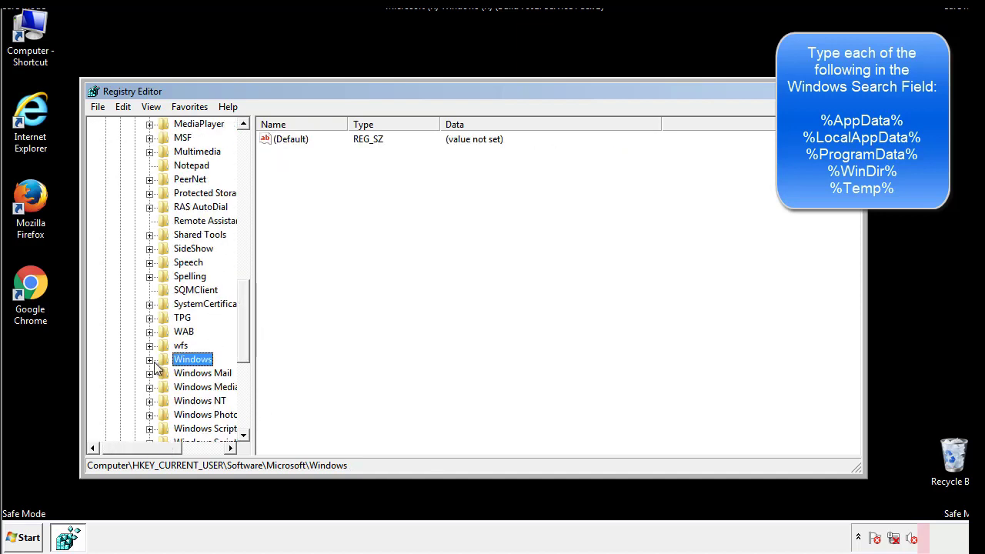
Step: Use Edit > Find to search the registry for '%tem', reaching VolumeCaches\Temporary Files
left_click_drag(247, 344, 248, 193)
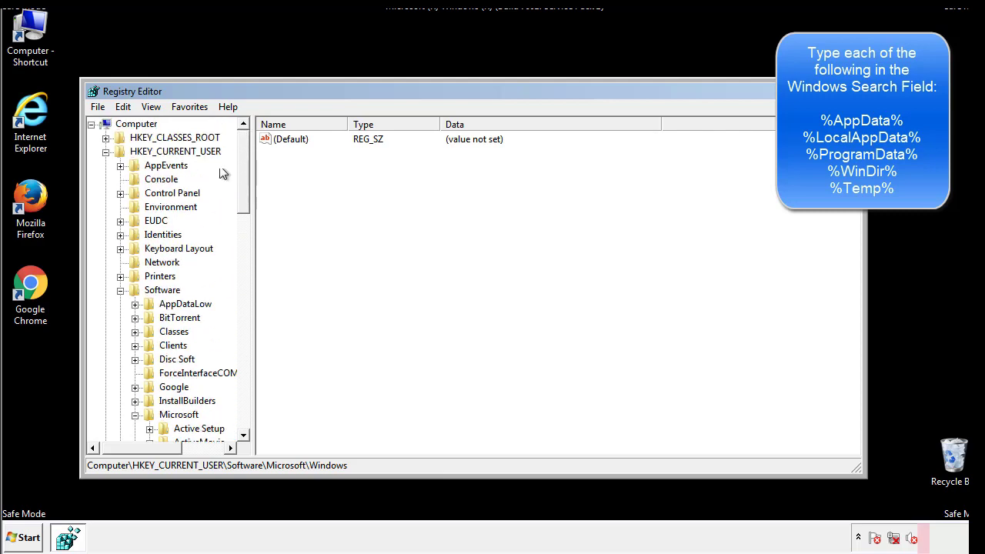
left_click(125, 108)
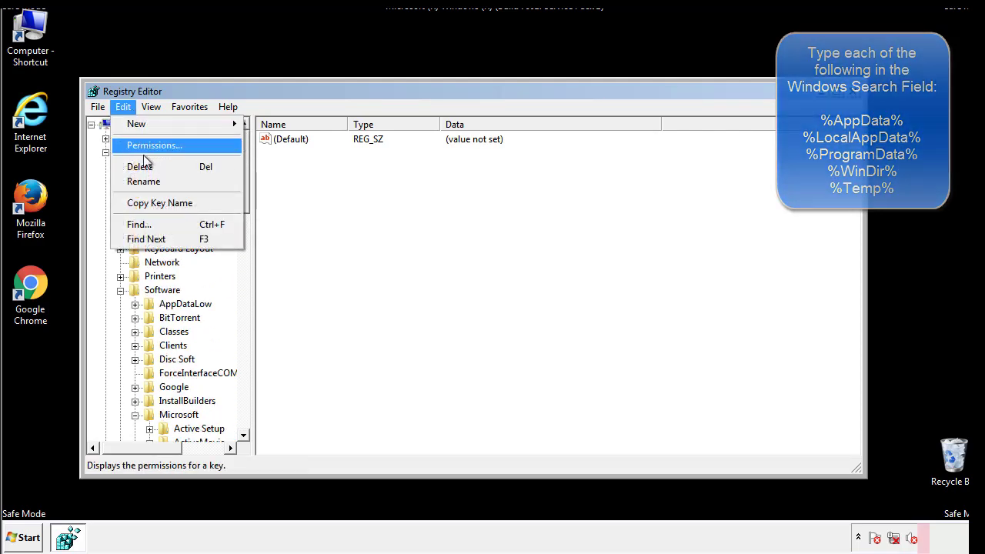
left_click(139, 224)
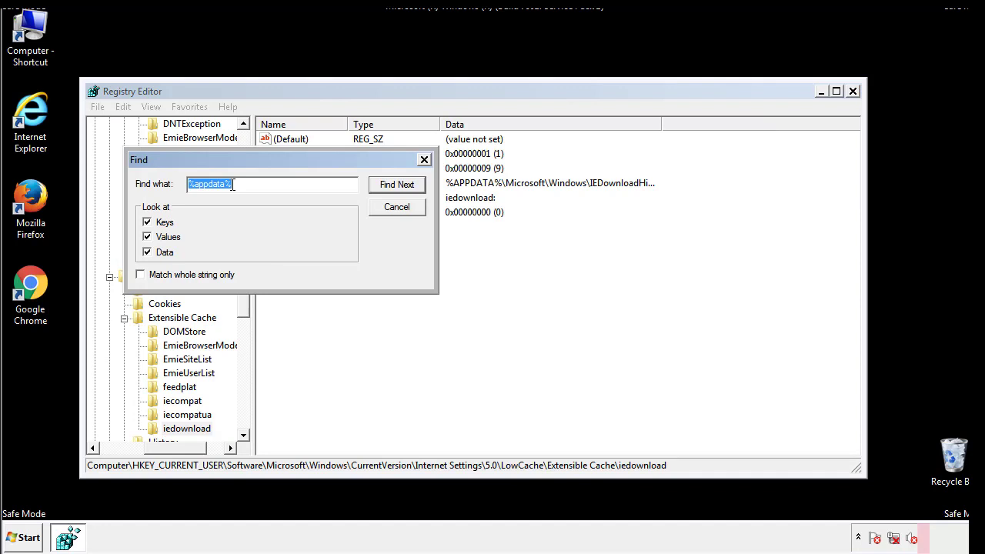
type("%t")
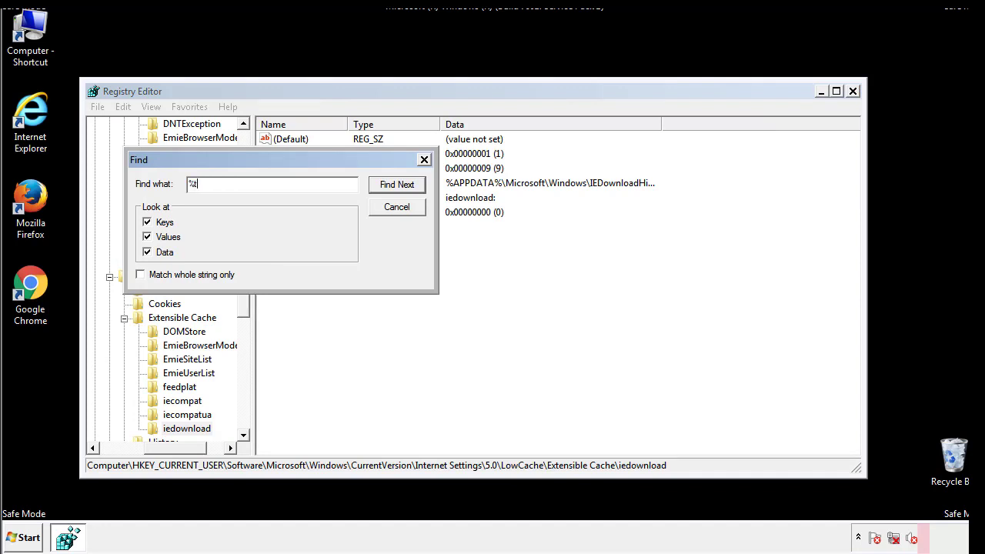
type("emp%")
key("Return")
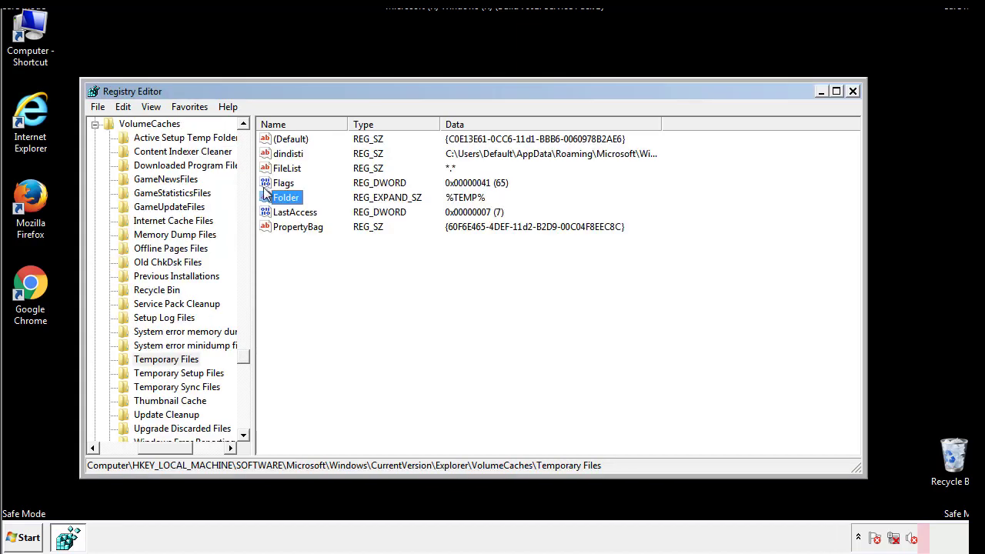
Step: Delete all Temporary Files values, including dindisti, leaving only (Default)
left_click(402, 270)
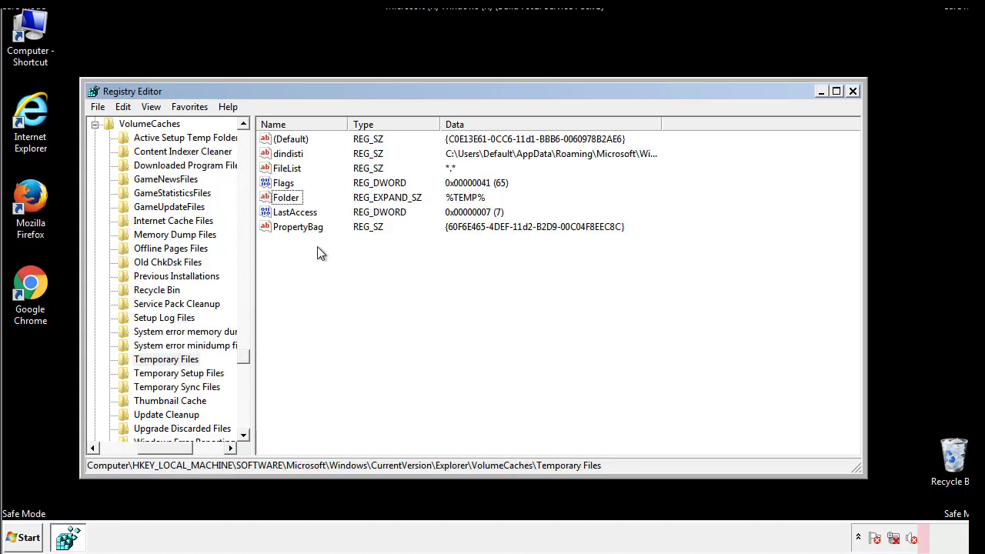
mouse_move(316, 246)
left_mouse_down()
mouse_move(290, 221)
mouse_move(278, 140)
left_mouse_up()
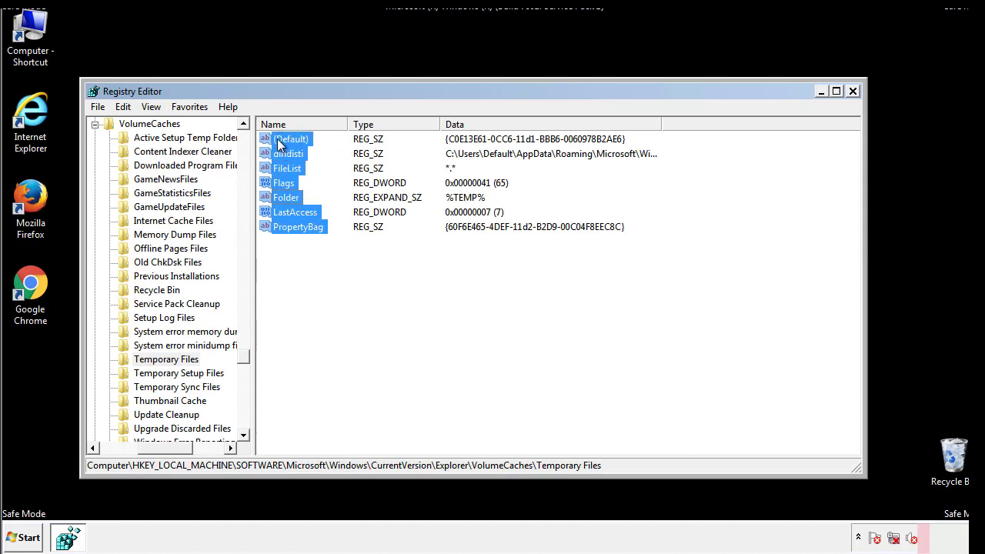
right_click(279, 144)
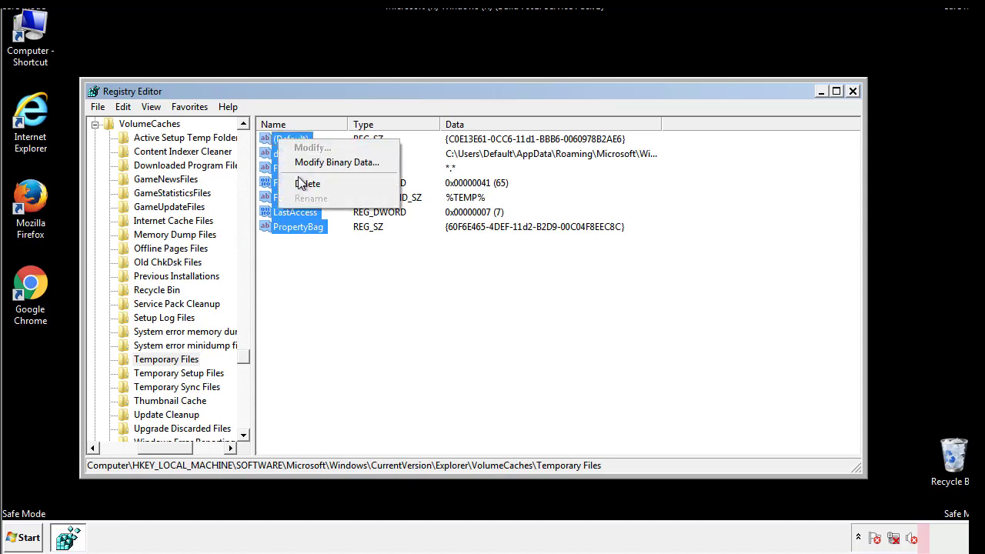
left_click(301, 185)
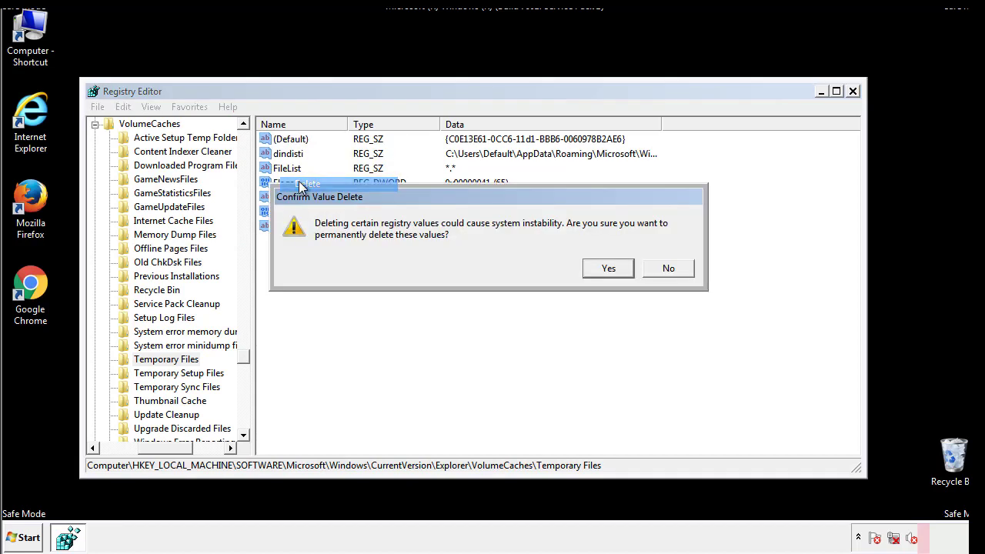
left_click(614, 268)
left_click(344, 189)
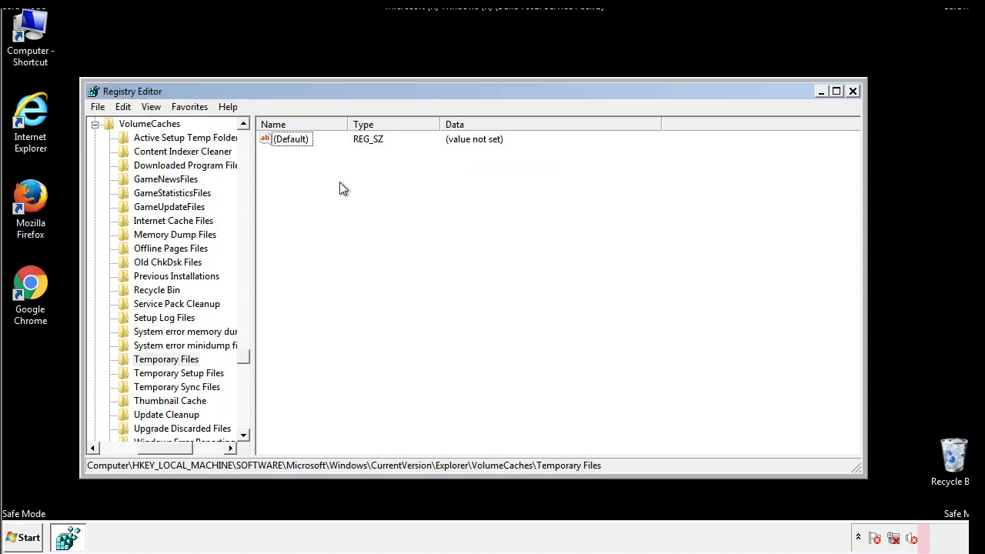
Step: Close Registry Editor and launch msconfig from the Start search
left_click(853, 91)
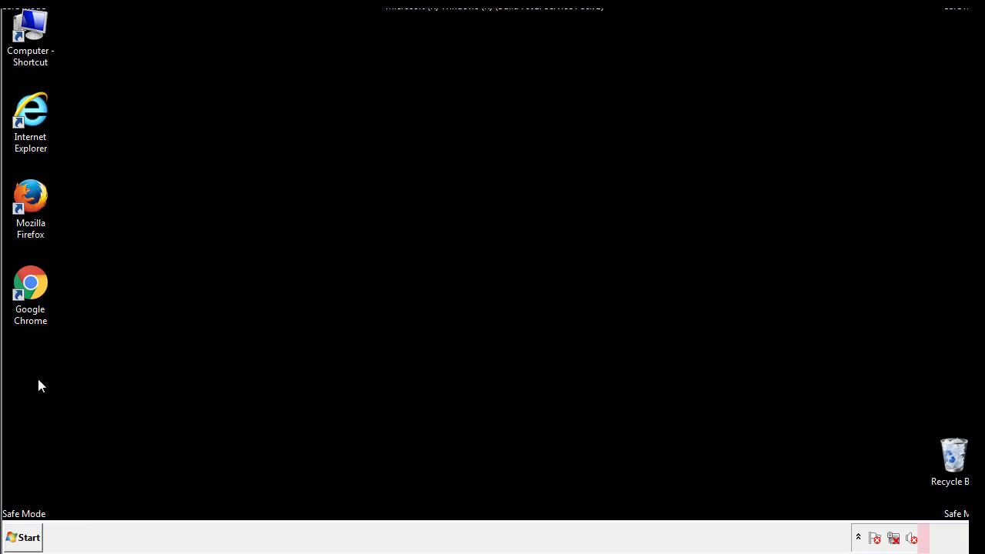
left_click(20, 540)
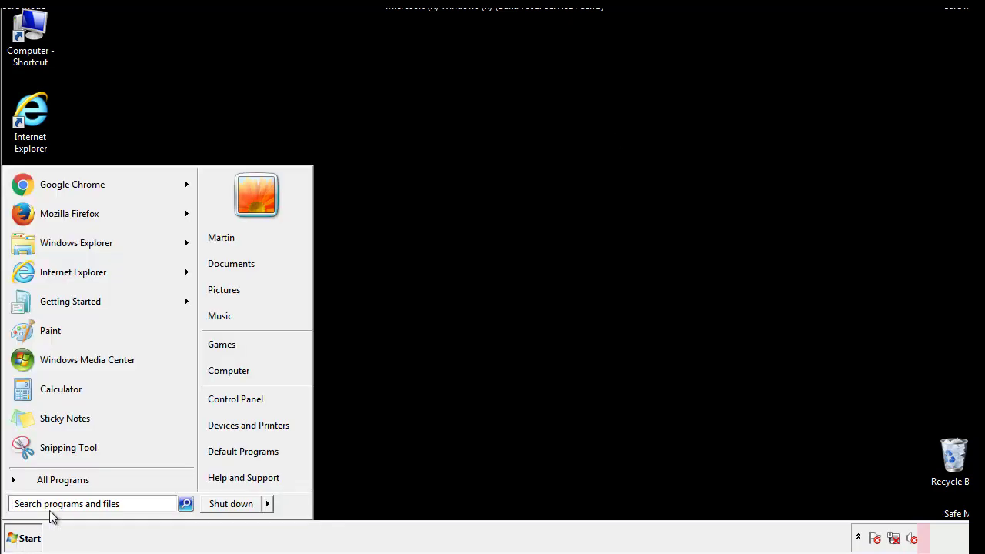
type("mscon")
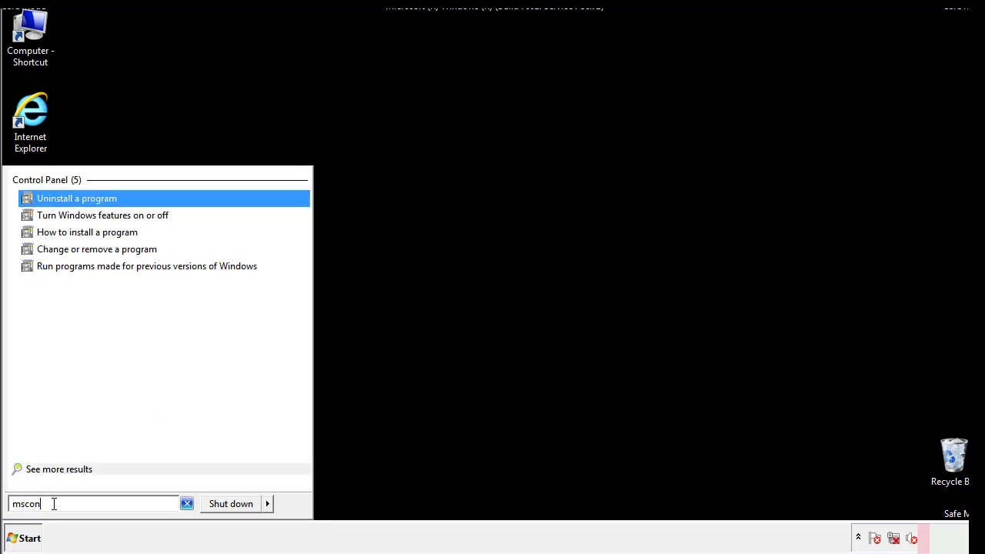
type("fig")
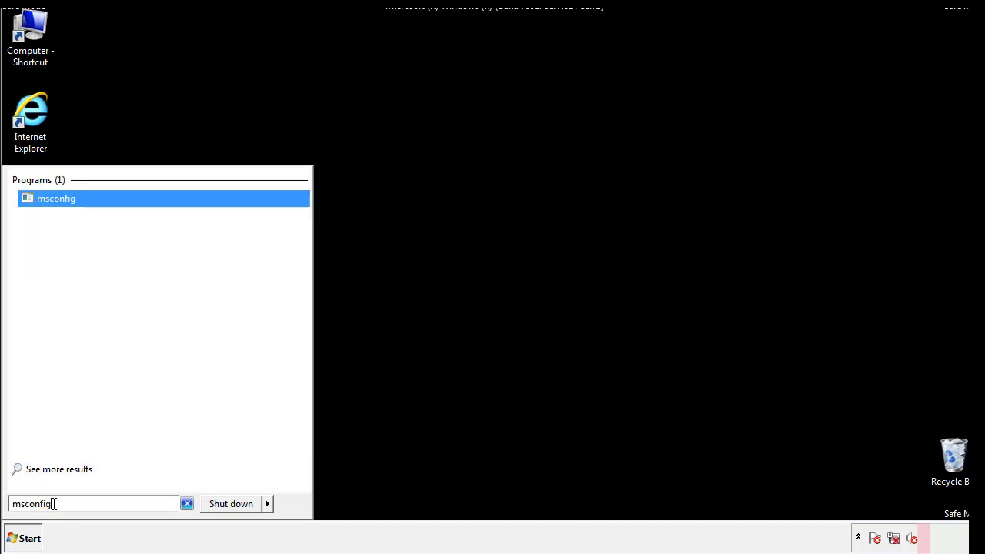
key("Return")
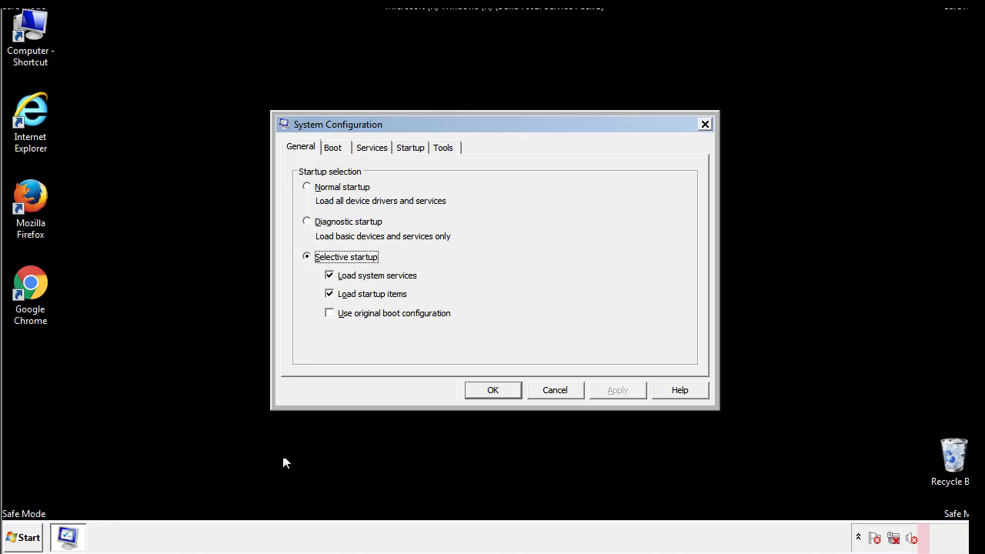
Step: Uncheck Safe boot on the Boot tab, apply the change, and restart normally
left_click(333, 146)
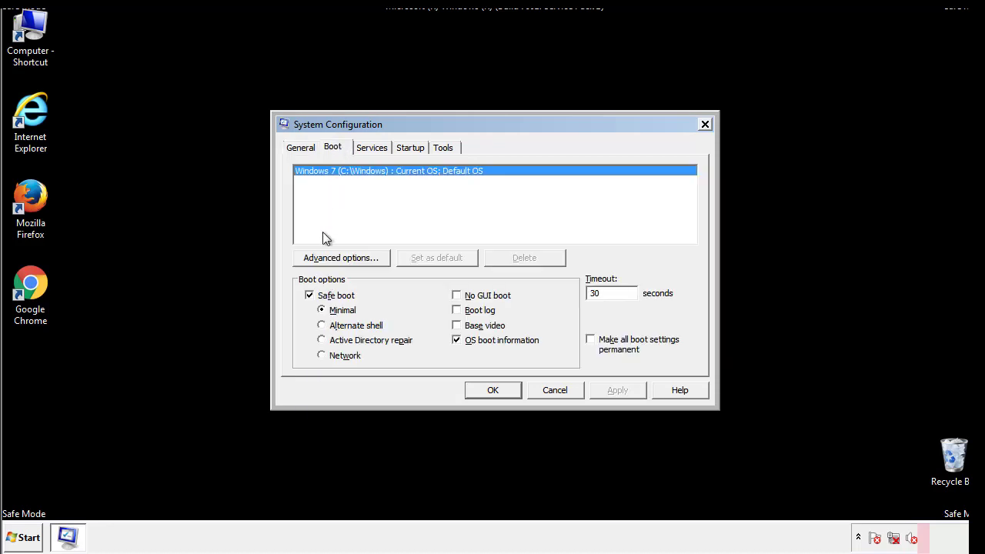
left_click(311, 297)
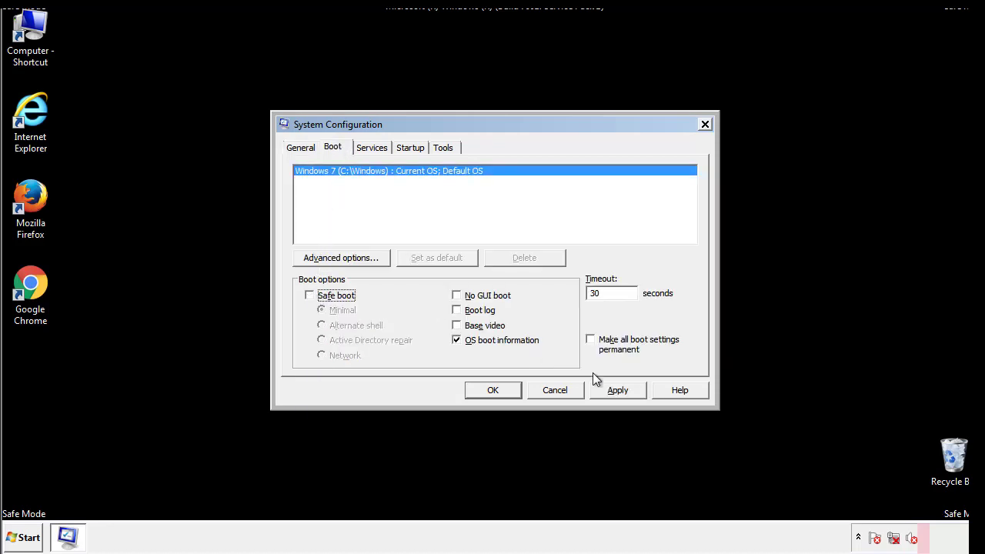
left_click(619, 389)
left_click(492, 390)
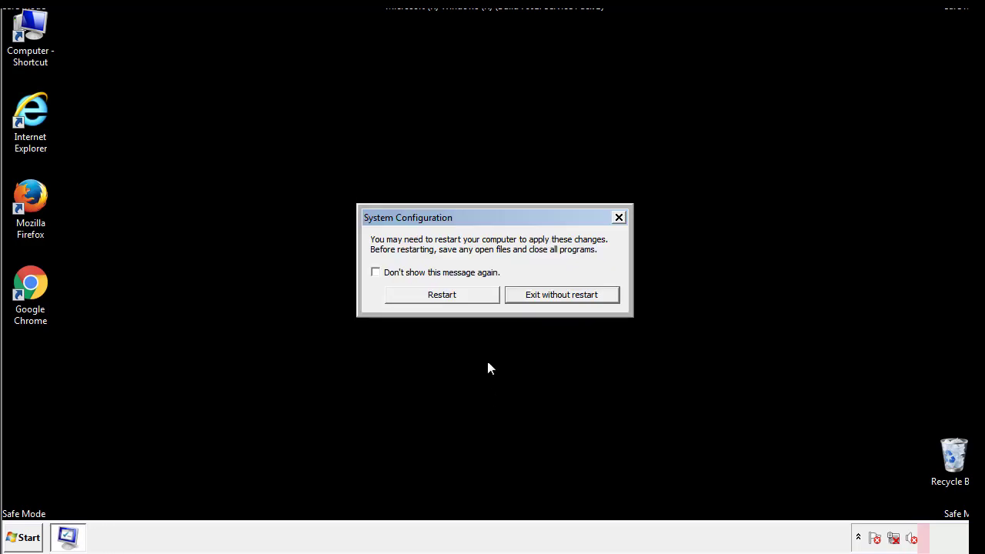
left_click(456, 300)
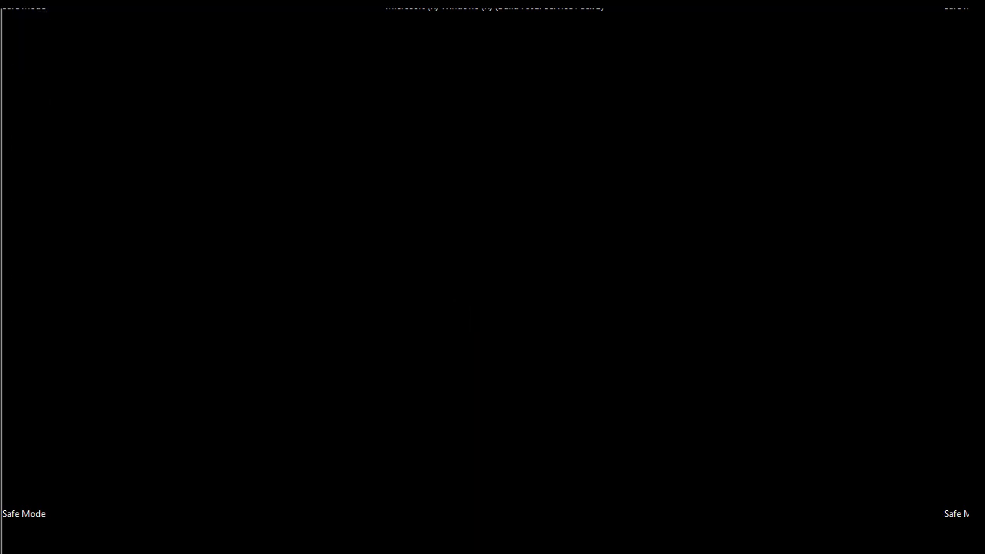